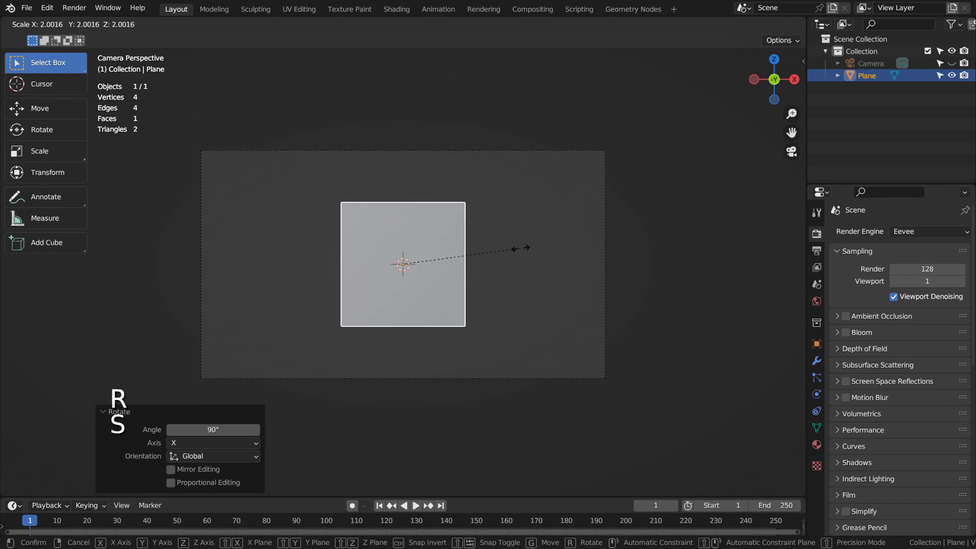
Step: Scale the plane uniformly by 4.066, along X by about 1.64 and along Z by 0.965, overfilling the camera frame
{"action": "left_click", "coordinate": [641, 239]}
{"action": "key", "text": "s"}
{"action": "key", "text": "x"}
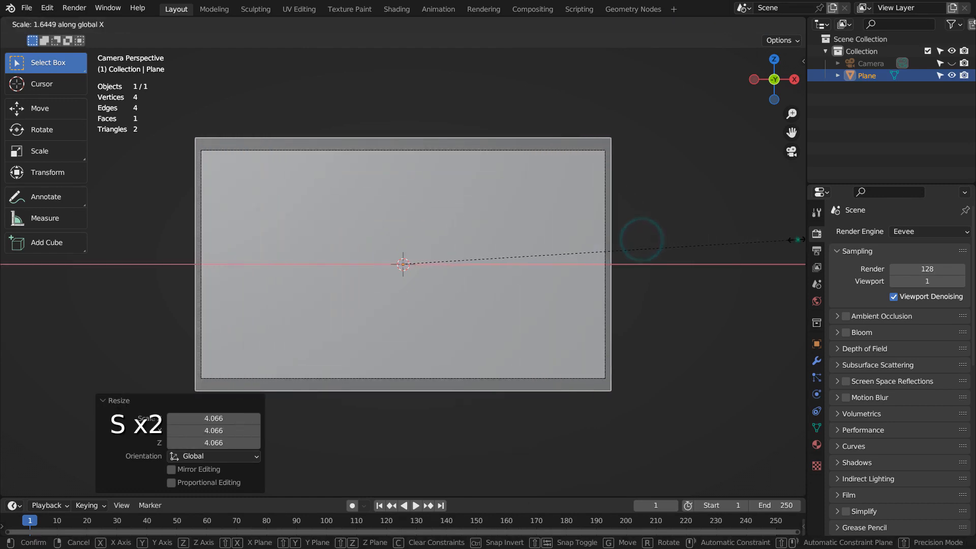
{"action": "left_click", "coordinate": [798, 240]}
{"action": "key", "text": "s"}
{"action": "key", "text": "x"}
{"action": "key", "text": "z"}
{"action": "left_click", "coordinate": [780, 331]}
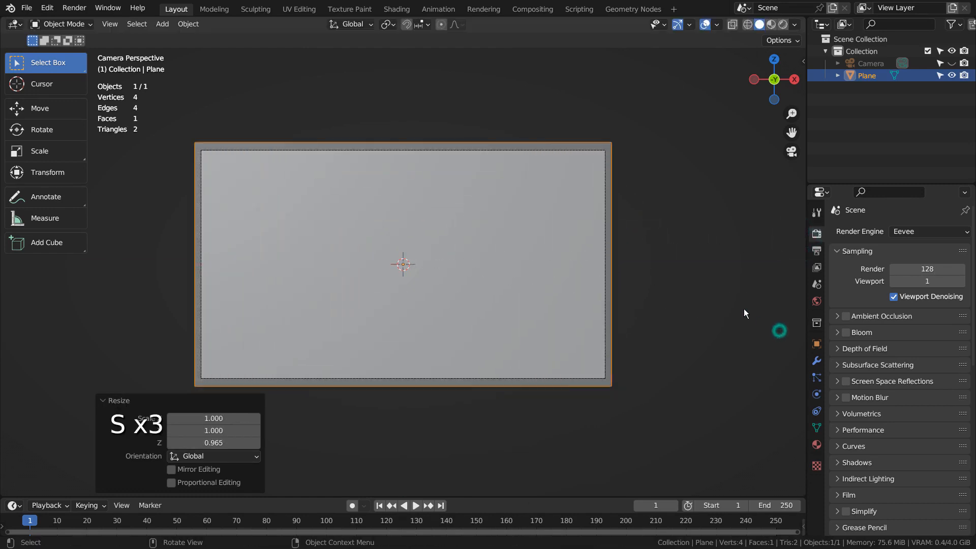
Step: Move the plane down along the global Z axis by about 1.62 m
{"action": "key", "text": "s"}
{"action": "key", "text": "g"}
{"action": "key", "text": "z"}
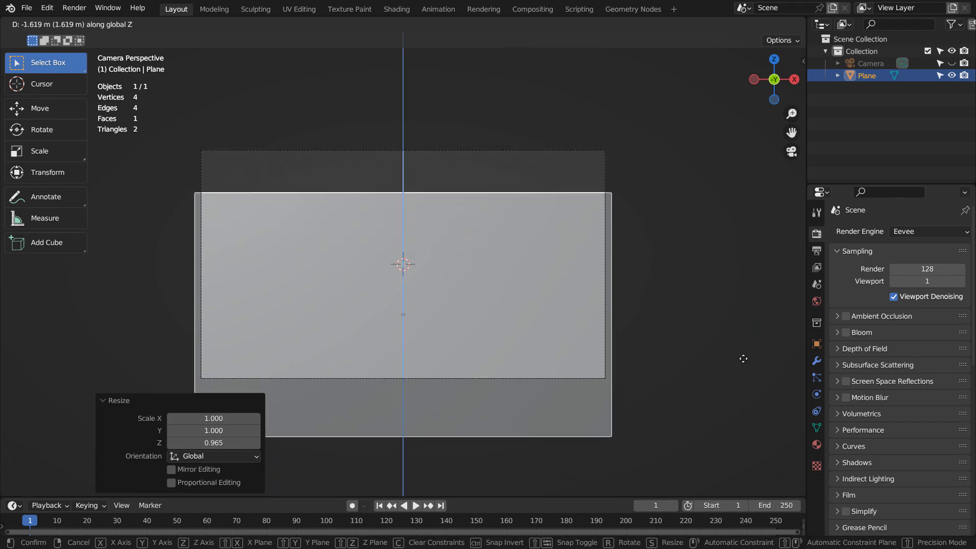
{"action": "left_click", "coordinate": [743, 358]}
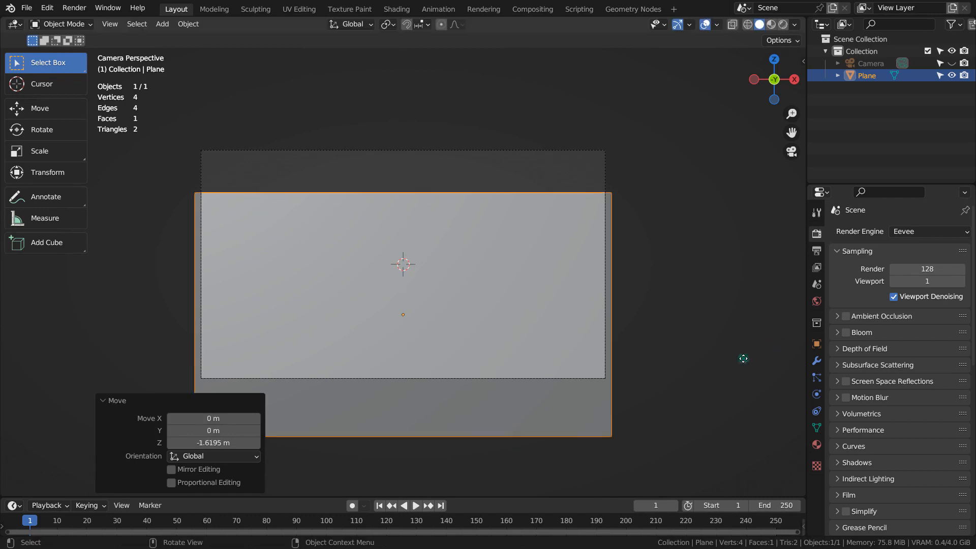
Step: Switch the render engine to Workbench and render the camera view
{"action": "left_click", "coordinate": [919, 235]}
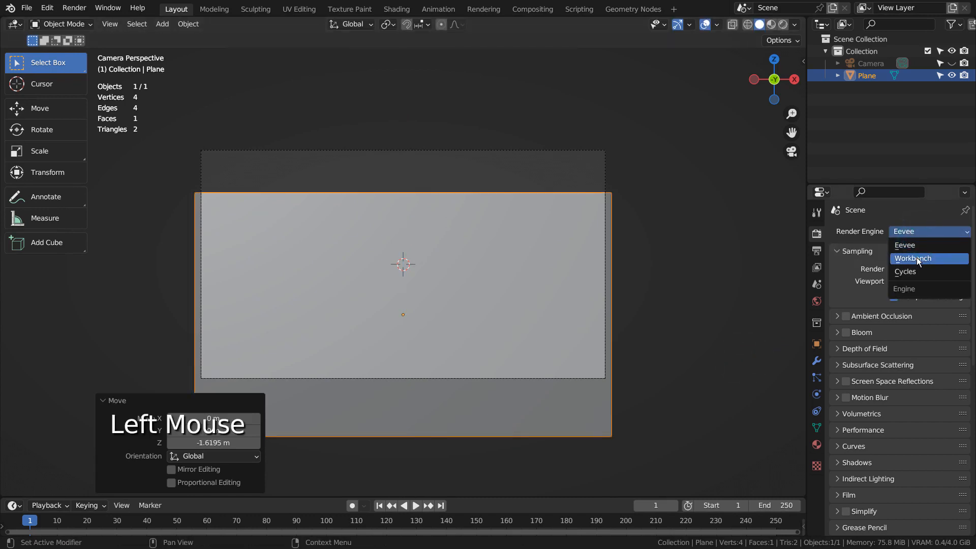
{"action": "left_click", "coordinate": [917, 257]}
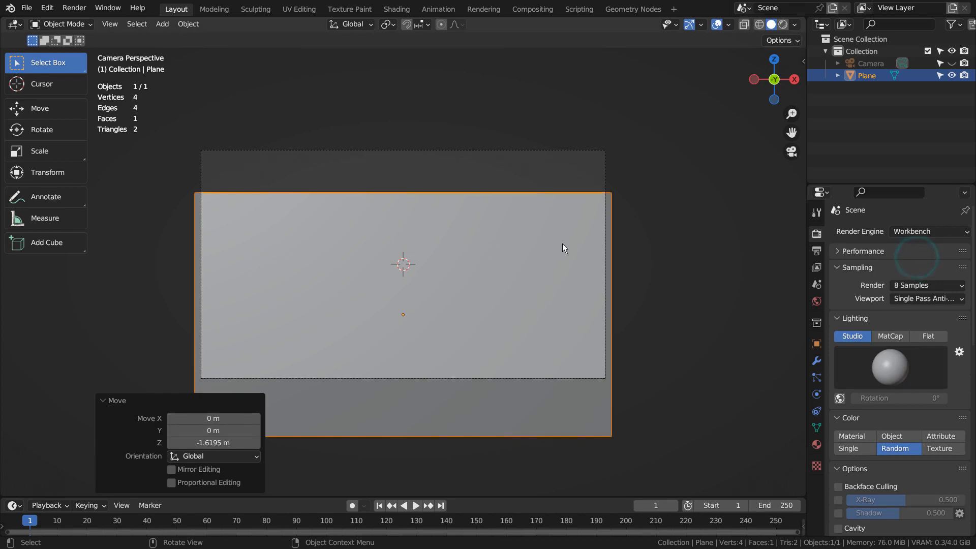
{"action": "key", "text": "F12"}
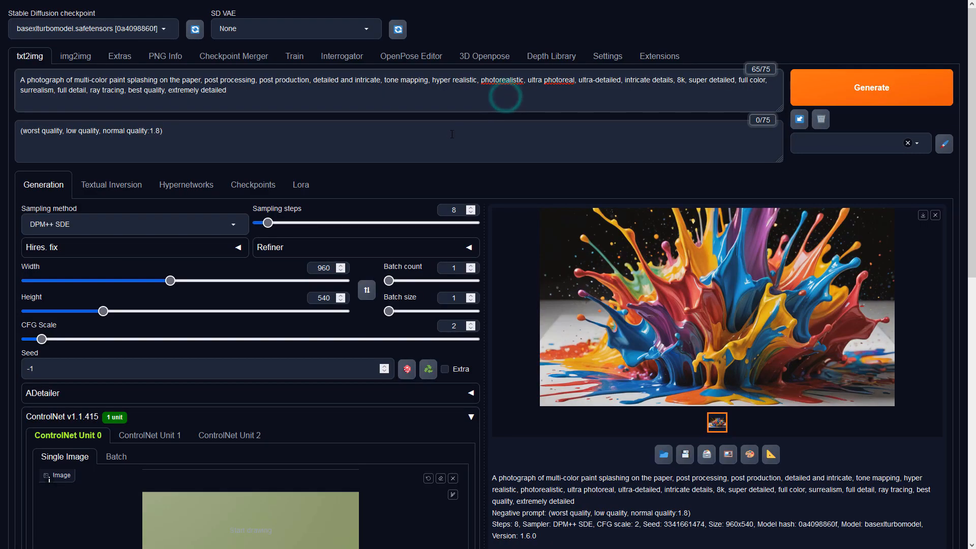
Step: In Stable Diffusion web UI, configure ControlNet Unit 0 for Depth with preprocessor none and model sai_xl_depth_256lora
{"action": "left_click", "coordinate": [445, 137]}
{"action": "left_click", "coordinate": [326, 268]}
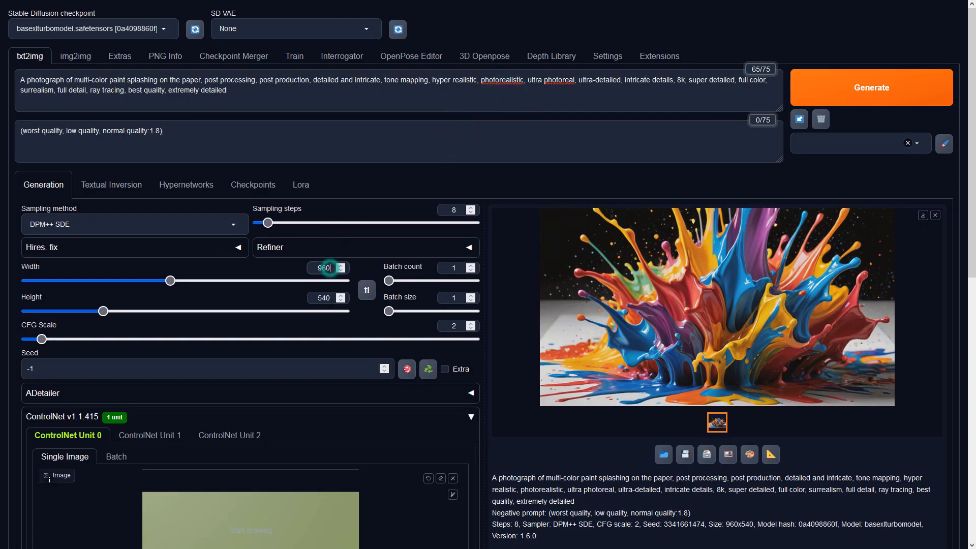
{"action": "scroll", "coordinate": [557, 478], "scroll_direction": "down", "scroll_amount": 6}
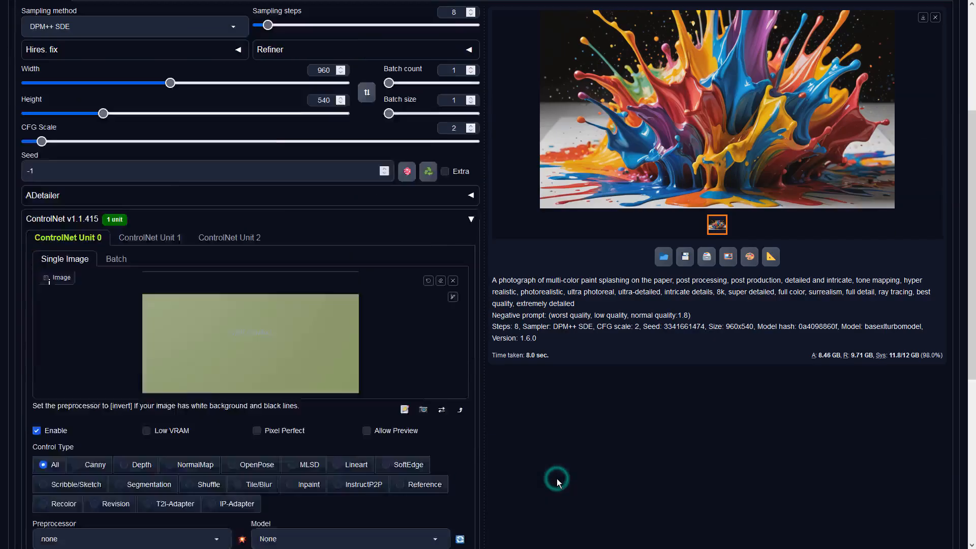
{"action": "left_click", "coordinate": [133, 360]}
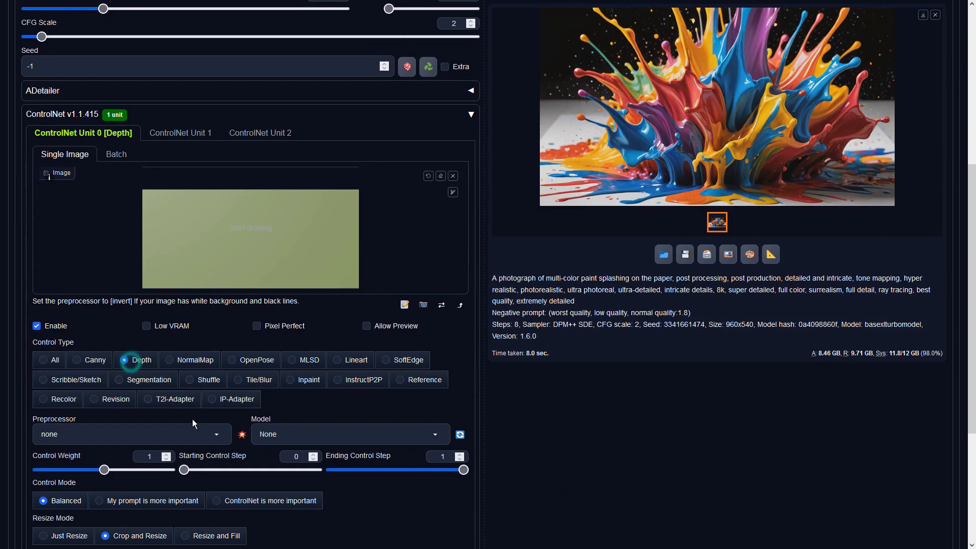
{"action": "left_click", "coordinate": [215, 434]}
{"action": "left_click", "coordinate": [101, 376]}
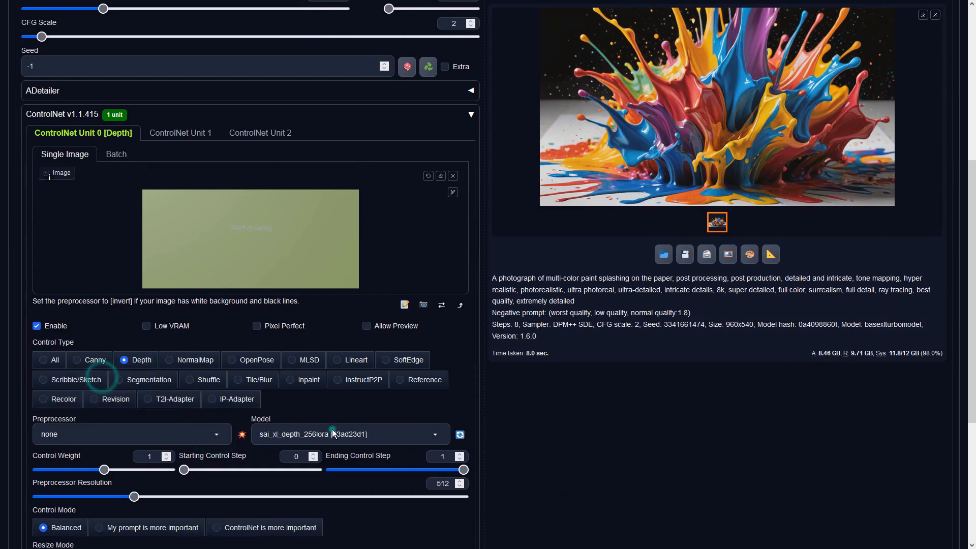
{"action": "left_click", "coordinate": [331, 433]}
{"action": "left_click", "coordinate": [330, 419]}
{"action": "scroll", "coordinate": [625, 313], "scroll_direction": "up", "scroll_amount": 6}
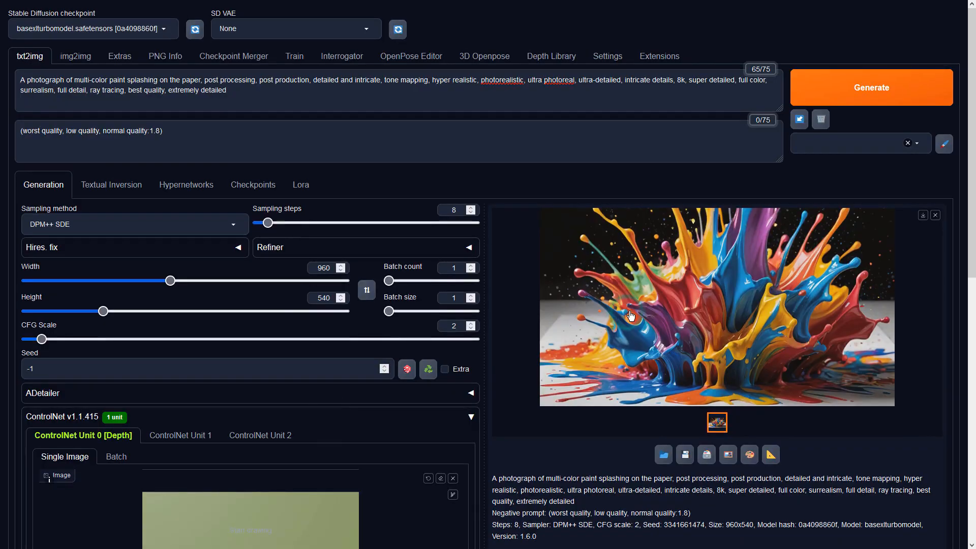
Step: Generate the paint-splash image from the text prompt and inspect it at full size
{"action": "left_click", "coordinate": [871, 99]}
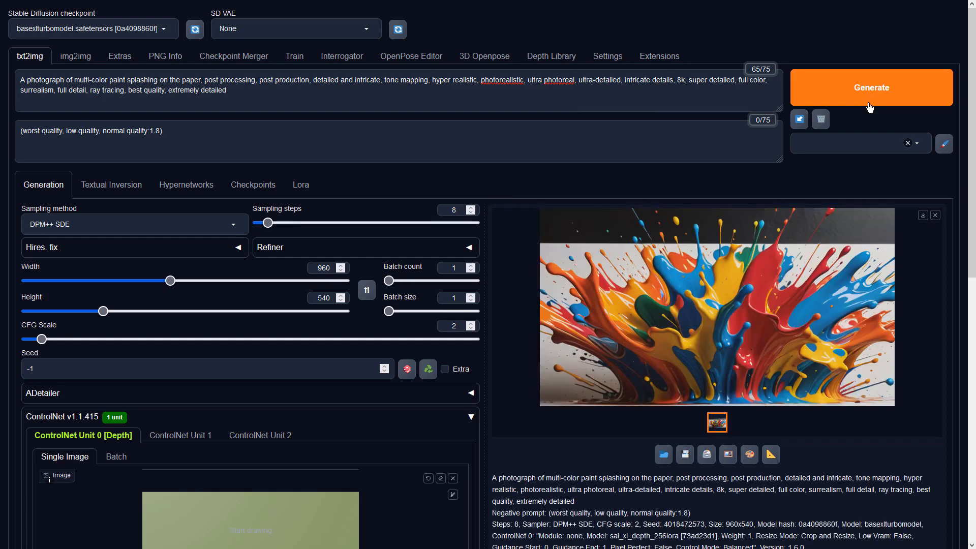
{"action": "left_click", "coordinate": [819, 370]}
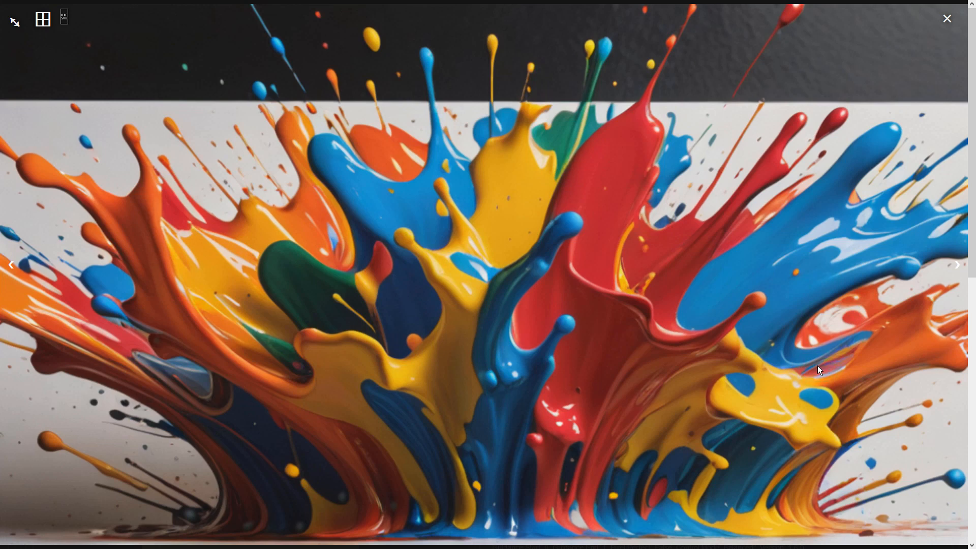
{"action": "left_click", "coordinate": [817, 366]}
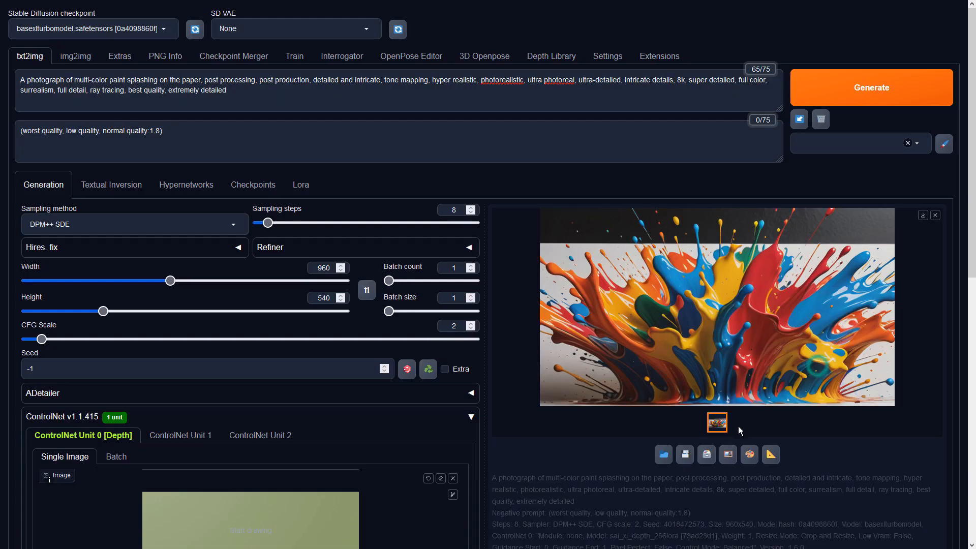
Step: Send the generated image to img2img, with CFG scale 2 and the DPM++ SDE sampling method
{"action": "left_click", "coordinate": [727, 457]}
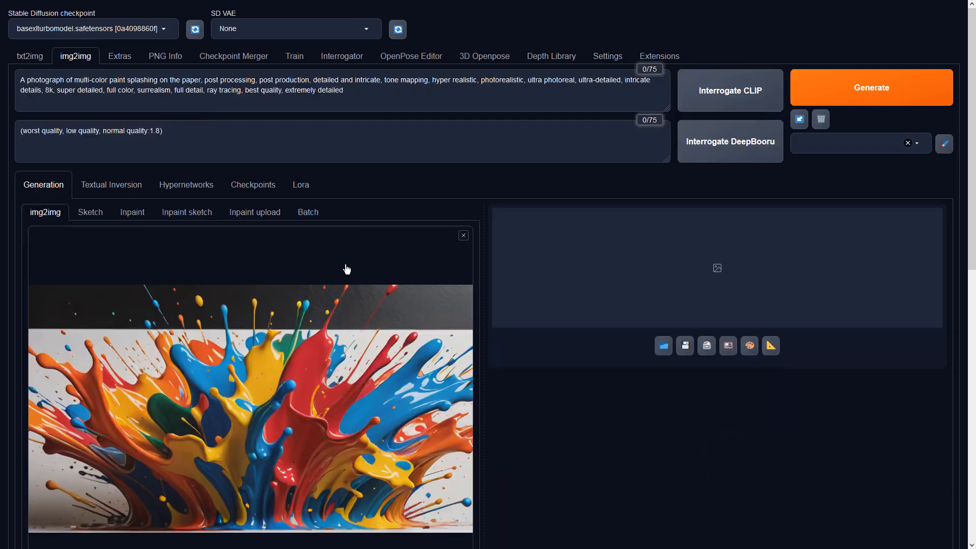
{"action": "scroll", "coordinate": [345, 268], "scroll_direction": "down", "scroll_amount": 7}
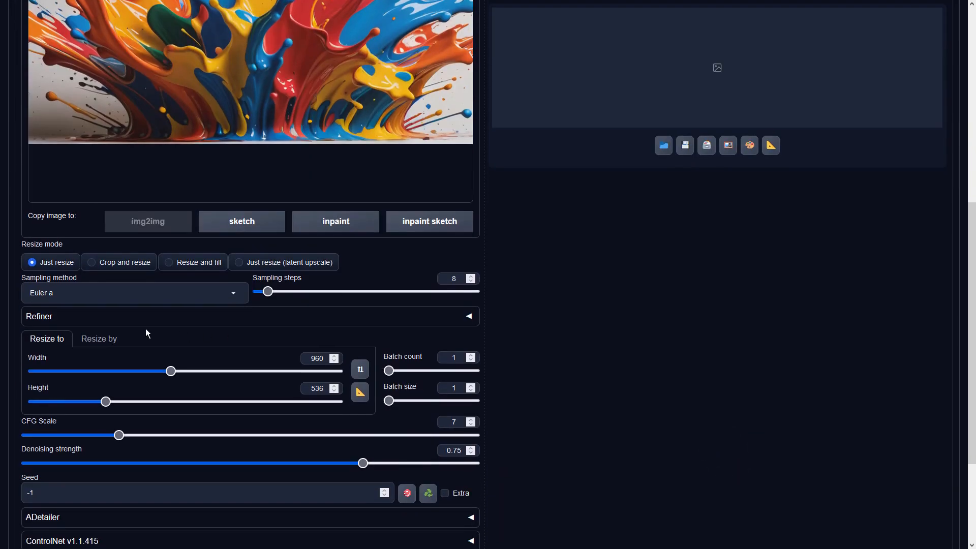
{"action": "double_click", "coordinate": [452, 422]}
{"action": "type", "text": "2"}
{"action": "left_click", "coordinate": [208, 295]}
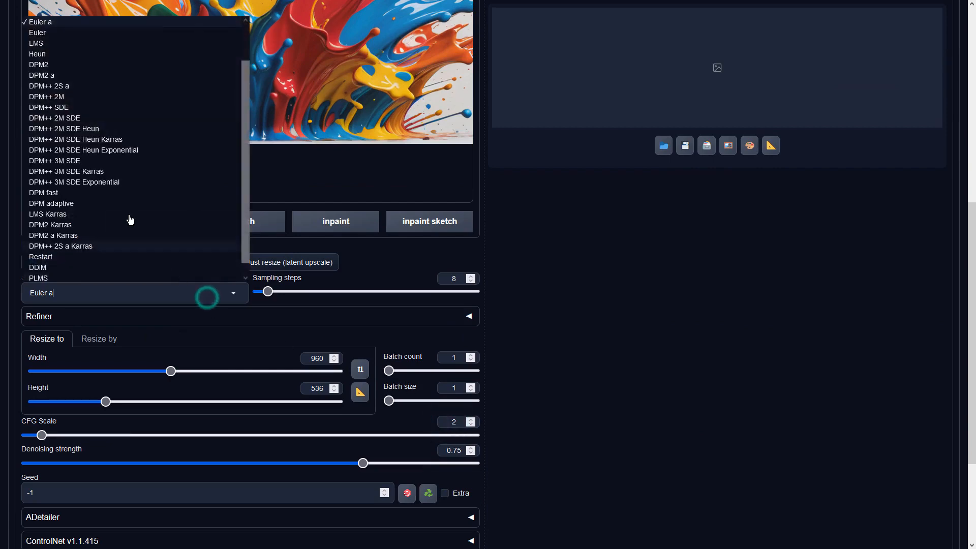
{"action": "left_click", "coordinate": [72, 109]}
{"action": "left_click", "coordinate": [617, 262]}
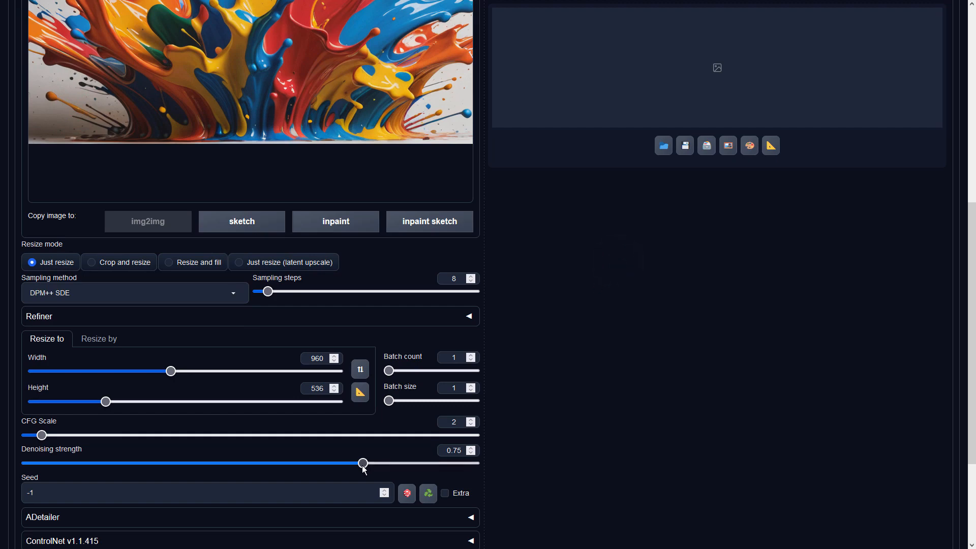
Step: Generate an img2img variation at 0.75 denoising strength, check it at full size and send it back as the img2img source
{"action": "scroll", "coordinate": [724, 337], "scroll_direction": "up", "scroll_amount": 8}
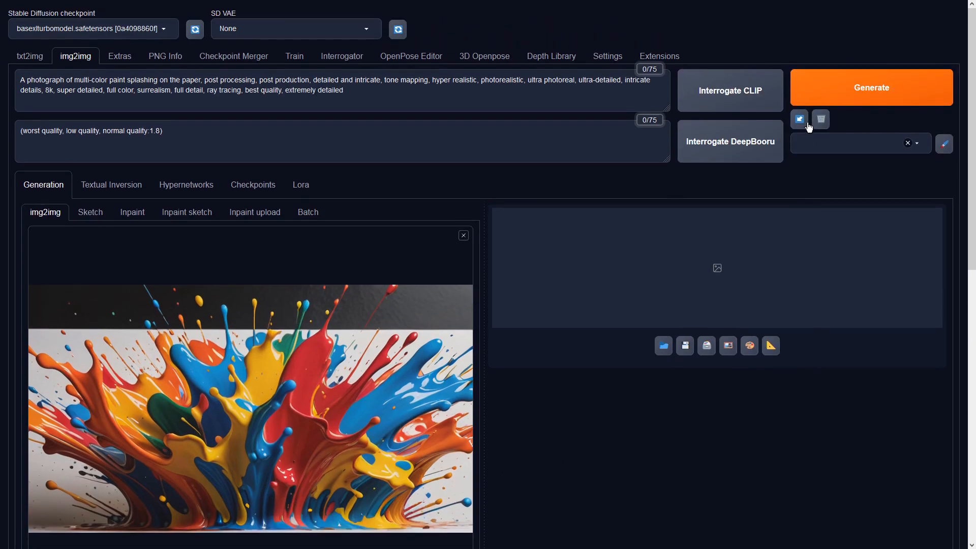
{"action": "left_click", "coordinate": [818, 97]}
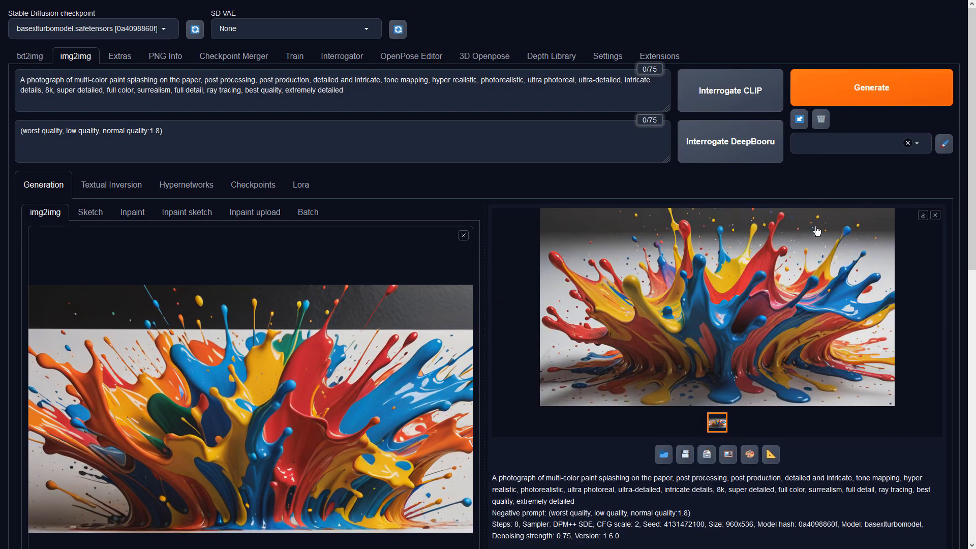
{"action": "left_click", "coordinate": [816, 231]}
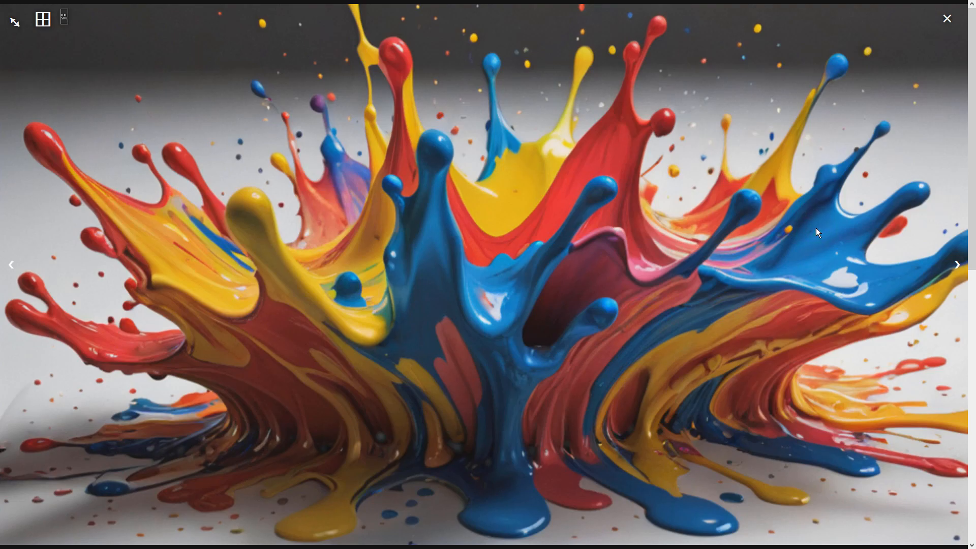
{"action": "left_click", "coordinate": [816, 227]}
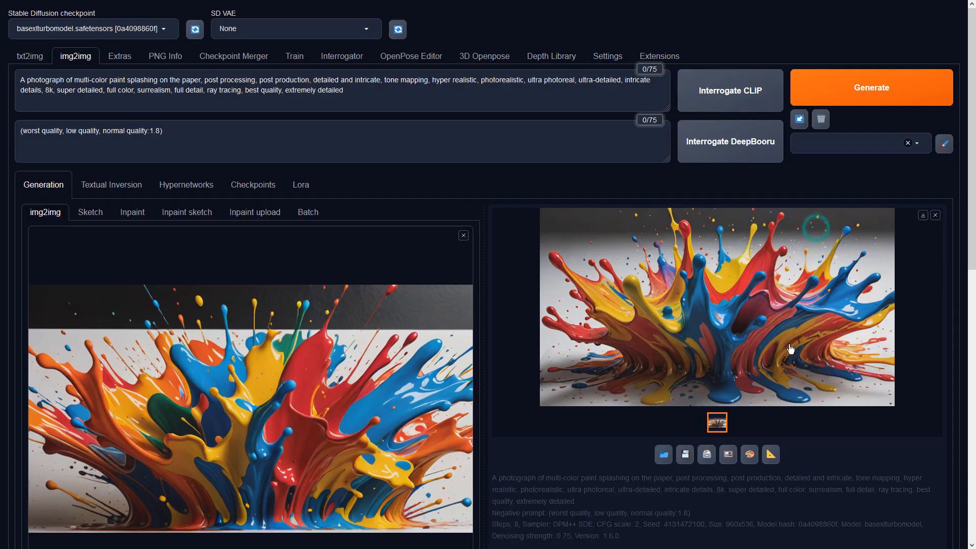
{"action": "left_click", "coordinate": [729, 454]}
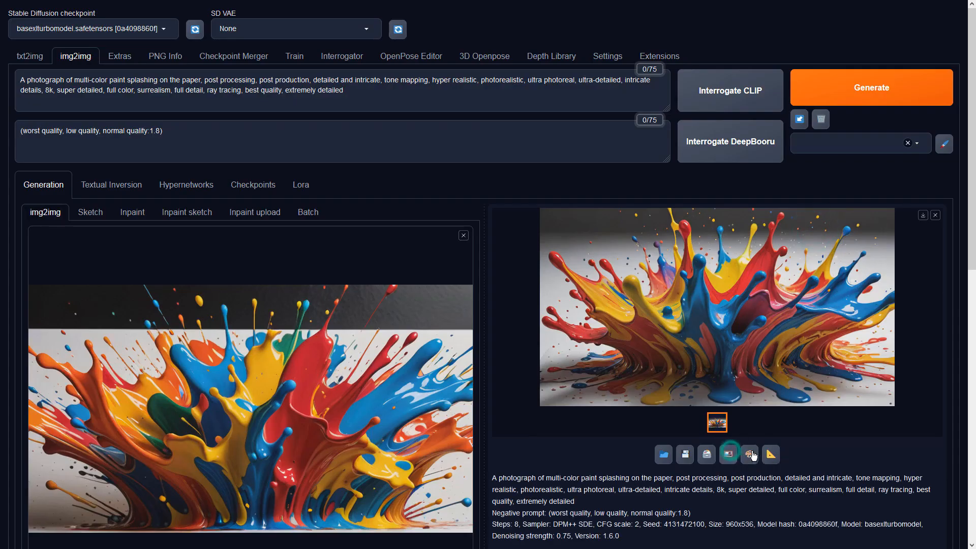
Step: Upscale the variation in Extras with 4x-UltraSharp at a resize of 1 and view the result at full size
{"action": "left_click", "coordinate": [772, 454]}
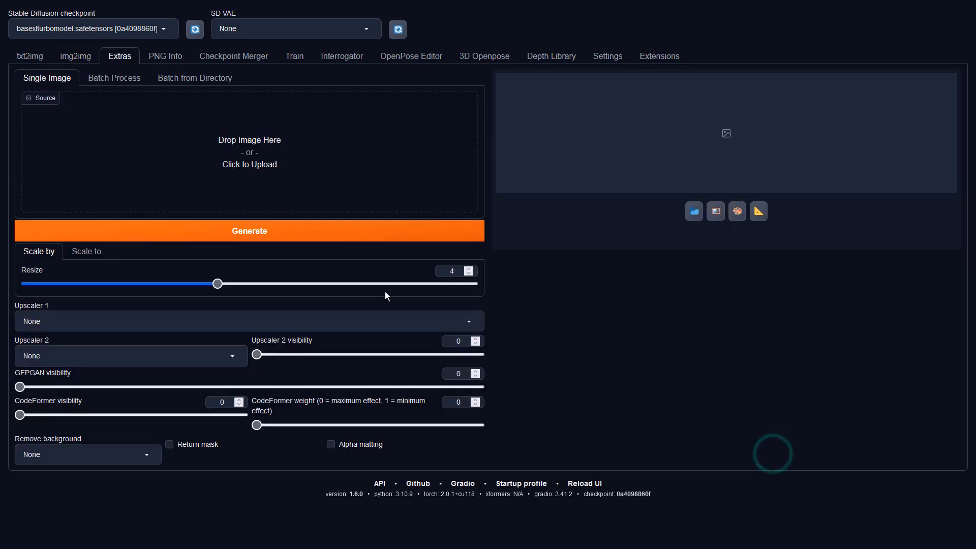
{"action": "left_click", "coordinate": [218, 283]}
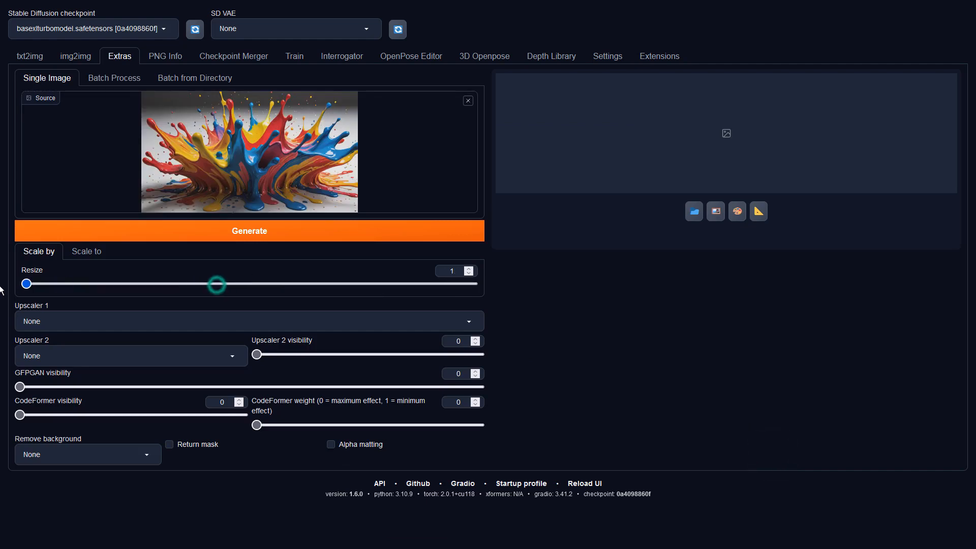
{"action": "left_click", "coordinate": [99, 320]}
{"action": "left_click", "coordinate": [96, 241]}
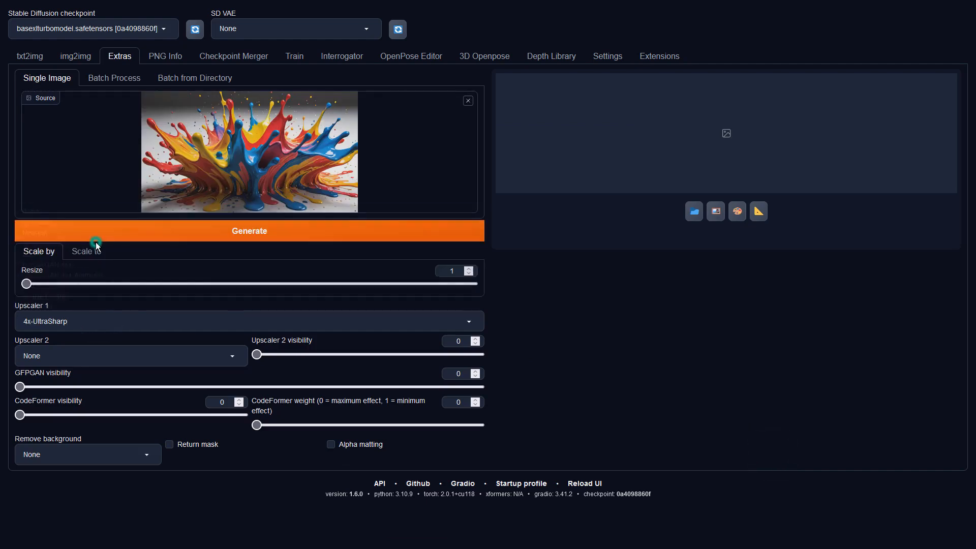
{"action": "left_click", "coordinate": [204, 229]}
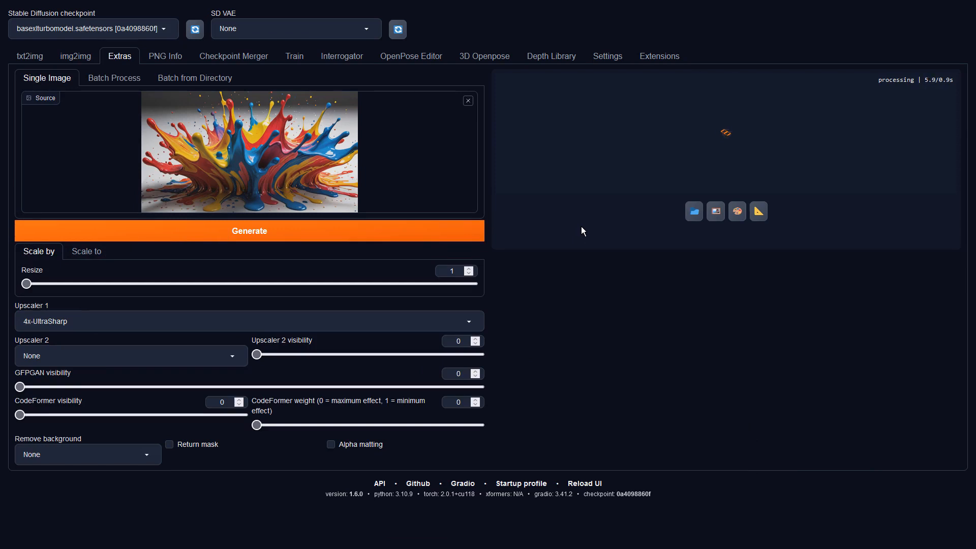
{"action": "left_click", "coordinate": [628, 199]}
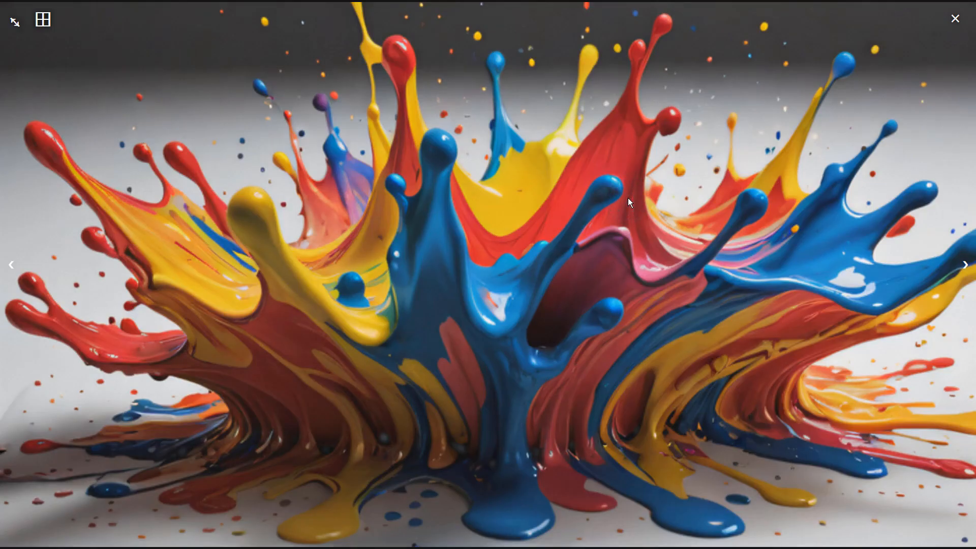
{"action": "left_click", "coordinate": [627, 197]}
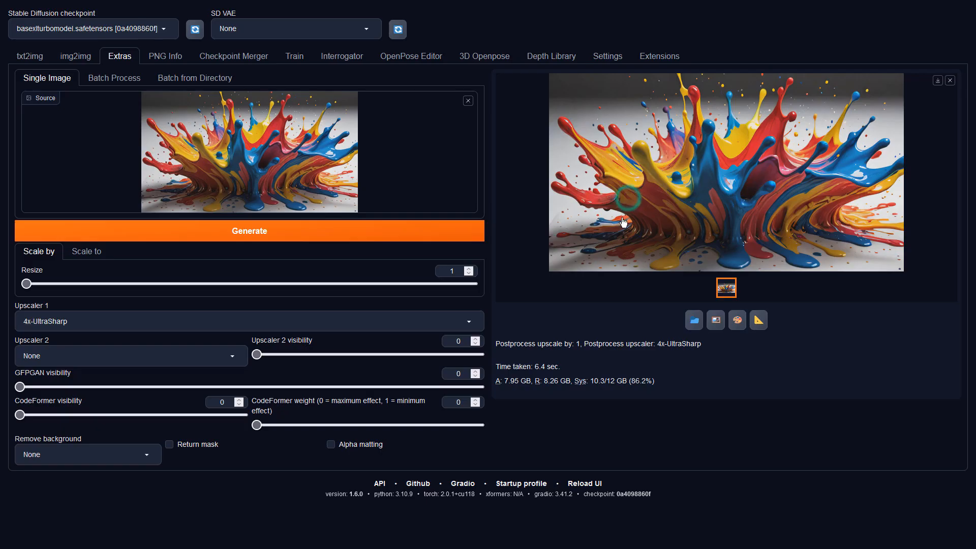
Step: Return to img2img, generate another variation from the new source image and inspect it at full size
{"action": "left_click", "coordinate": [75, 56]}
{"action": "left_click", "coordinate": [856, 96]}
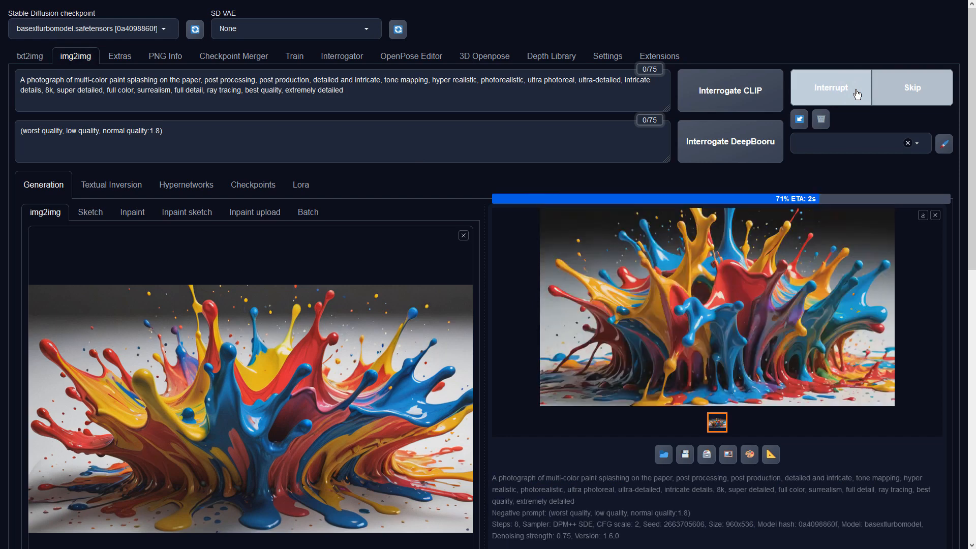
{"action": "left_click", "coordinate": [848, 271]}
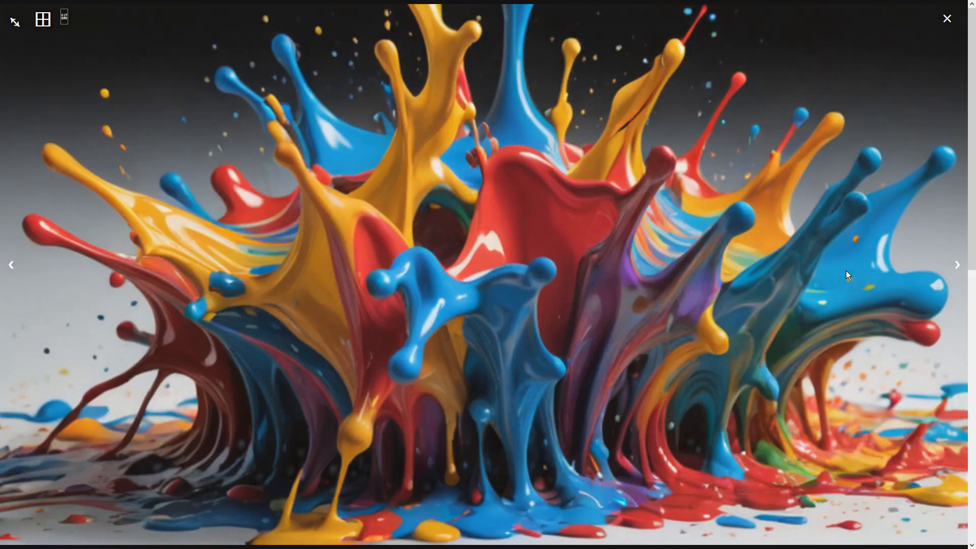
{"action": "left_click", "coordinate": [846, 271]}
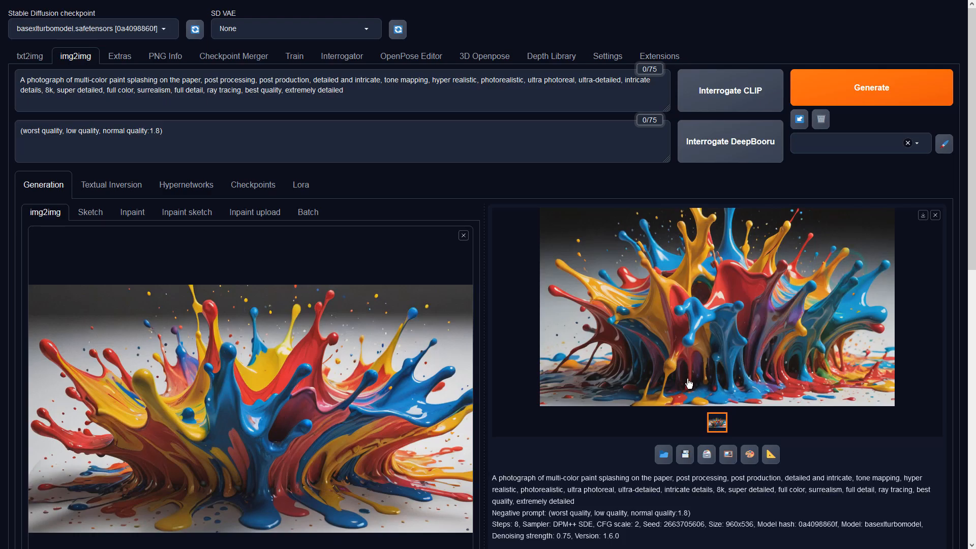
Step: Send the second variation to Extras and process it with 4x-UltraSharp at a resize of 1
{"action": "left_click", "coordinate": [767, 455]}
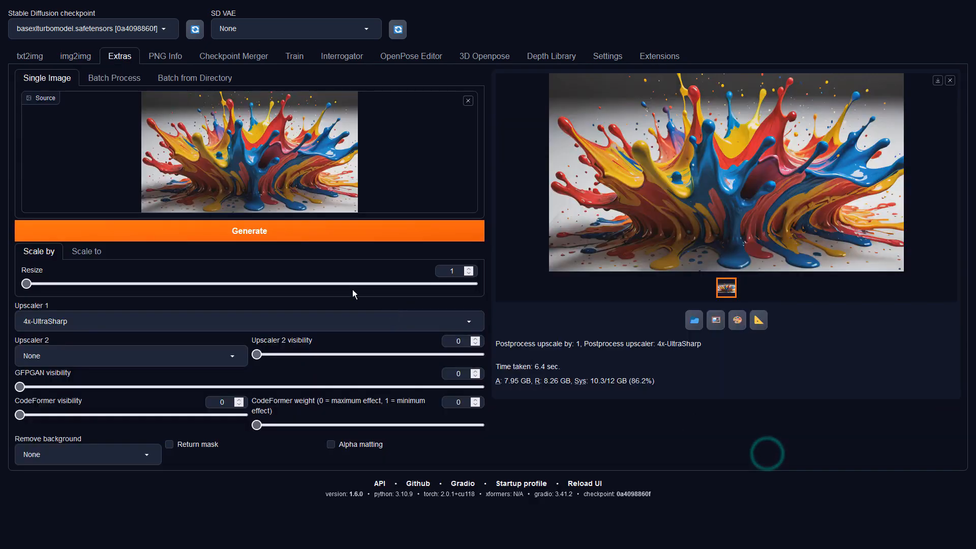
{"action": "left_click", "coordinate": [288, 240]}
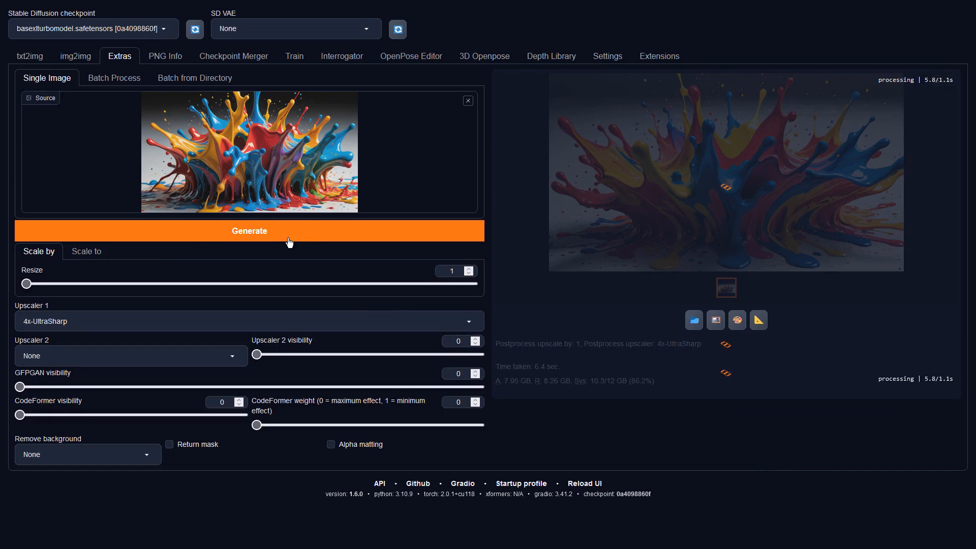
Step: View the upscaled second variation at full size, return to img2img and set that variation as the new source image
{"action": "left_click", "coordinate": [625, 217]}
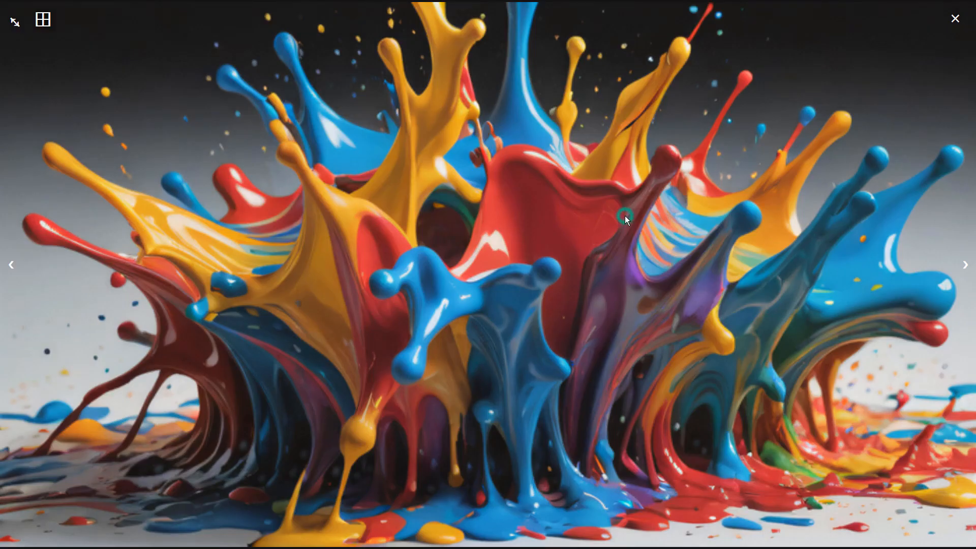
{"action": "left_click", "coordinate": [624, 215]}
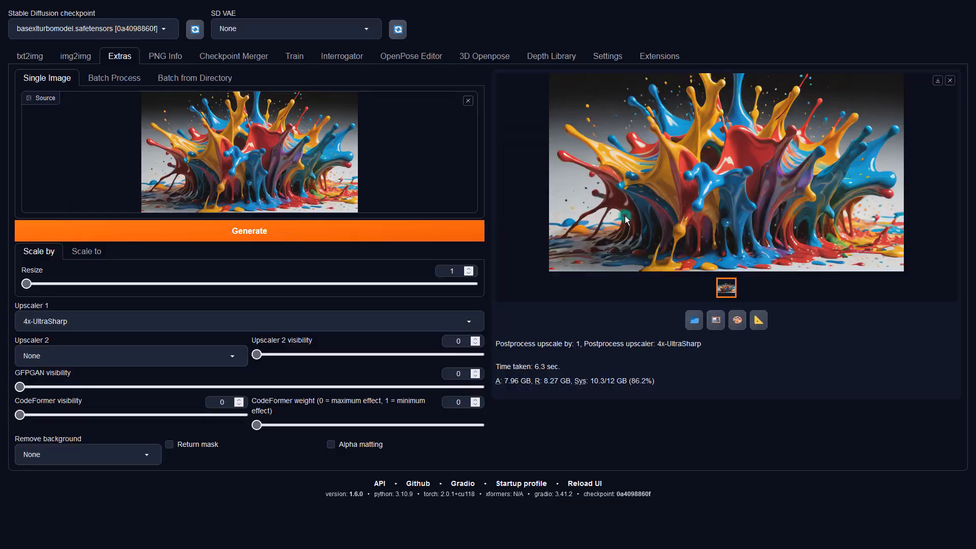
{"action": "left_click", "coordinate": [75, 56]}
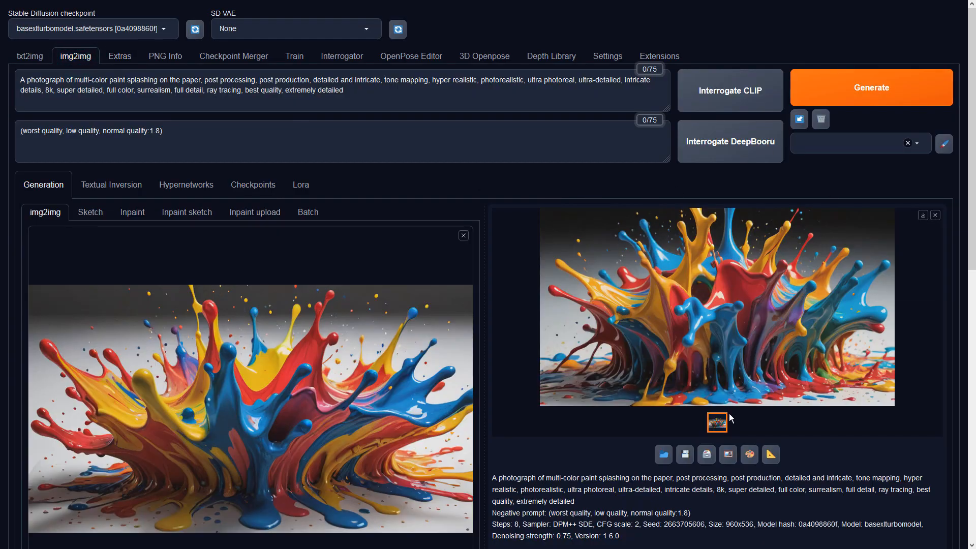
{"action": "left_click", "coordinate": [727, 454]}
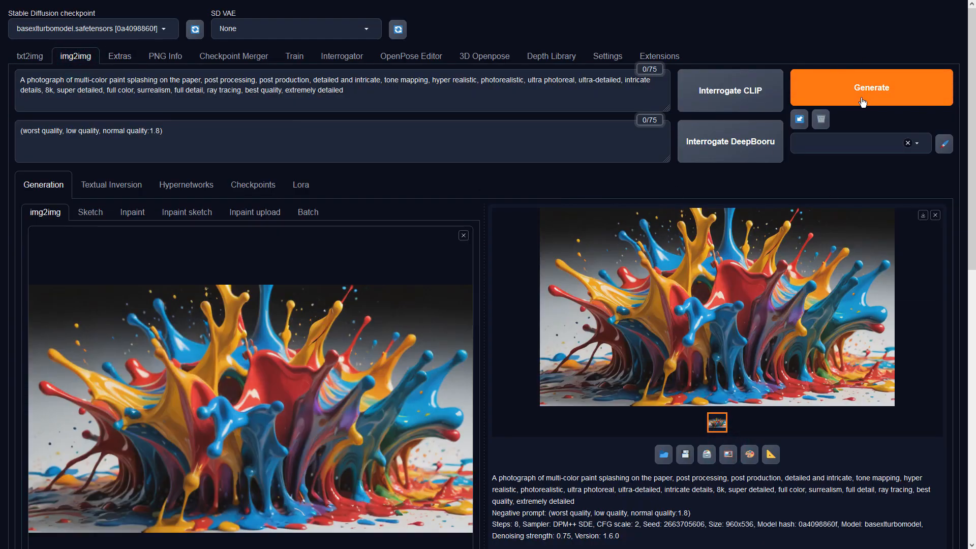
Step: Generate a third img2img variation from the updated source and inspect it at full size
{"action": "left_click", "coordinate": [862, 99]}
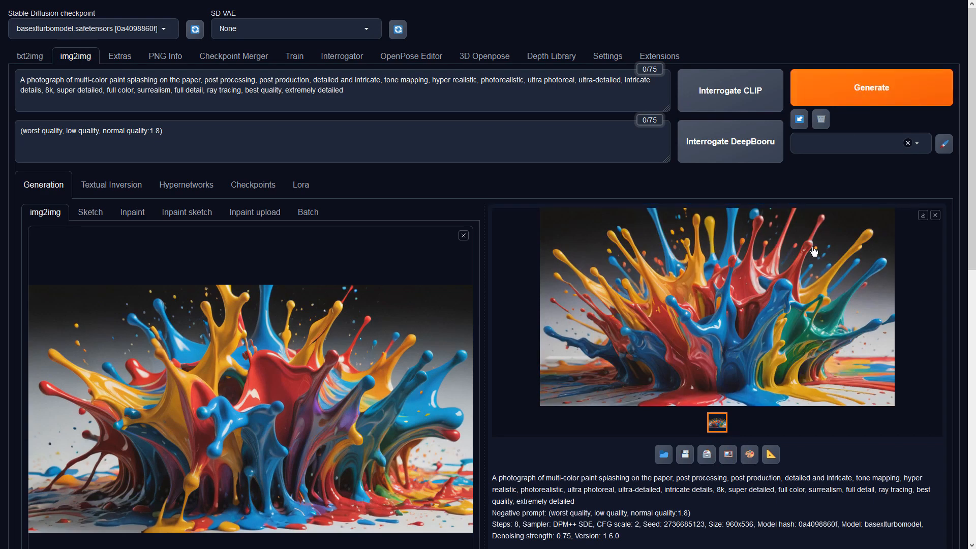
{"action": "left_click", "coordinate": [795, 307]}
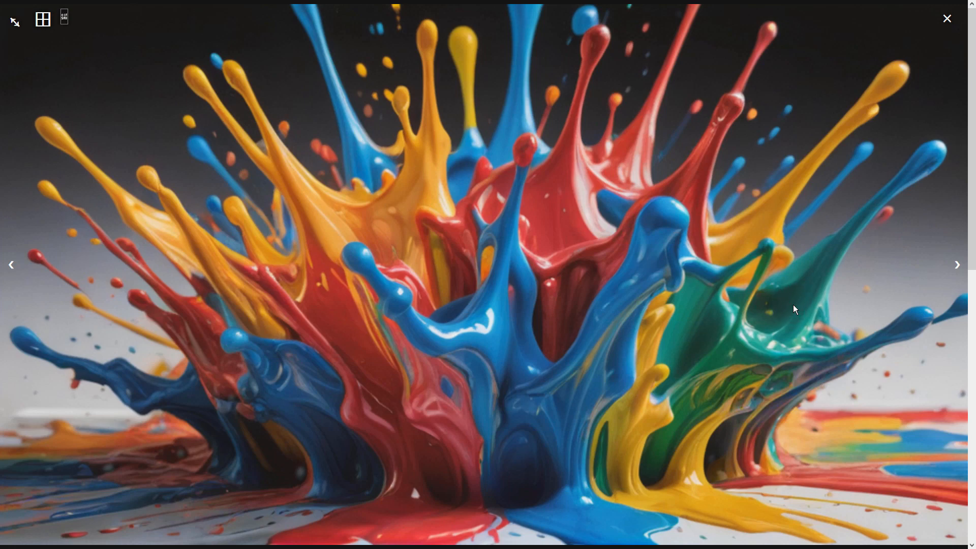
{"action": "left_click", "coordinate": [794, 306]}
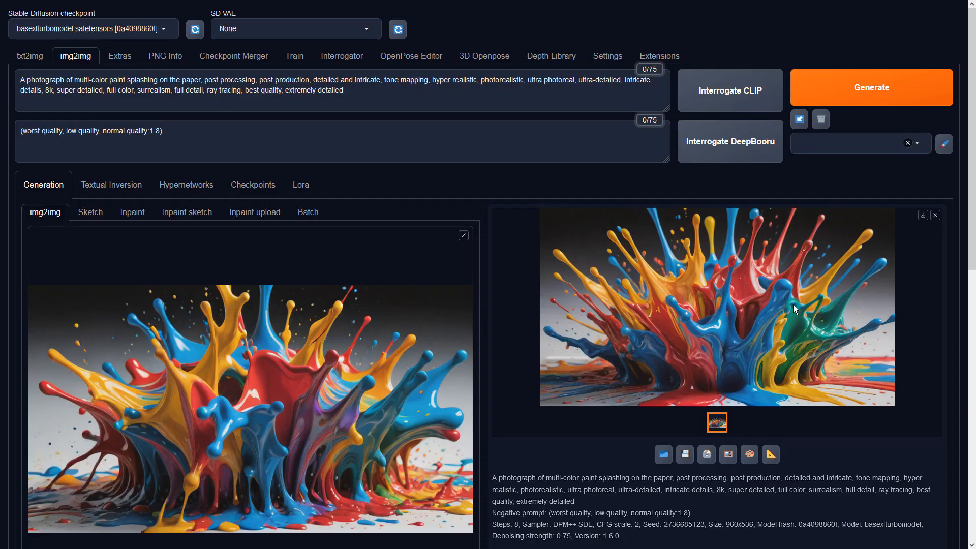
Step: Send the third variation to Extras, process it with 4x-UltraSharp at a resize of 1 and view the result
{"action": "left_click", "coordinate": [770, 453]}
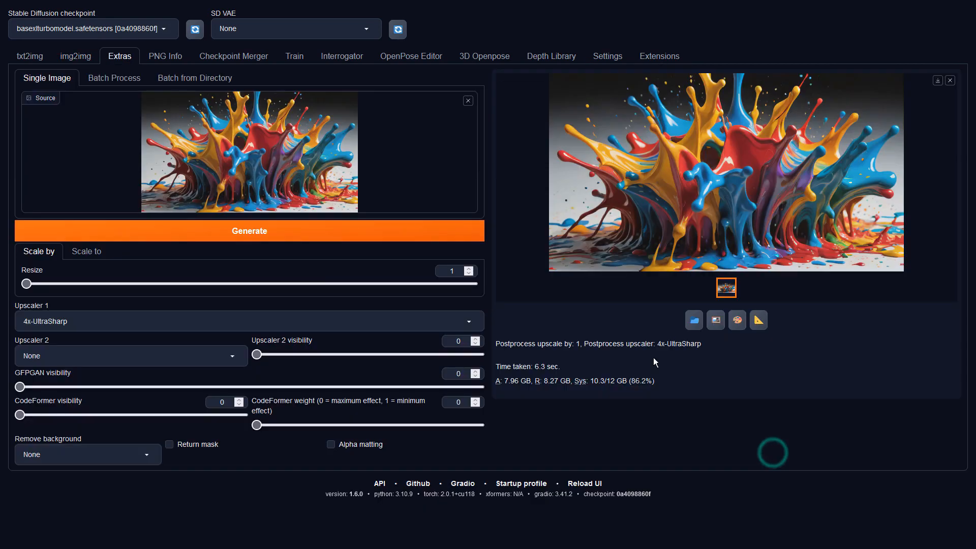
{"action": "left_click", "coordinate": [419, 239]}
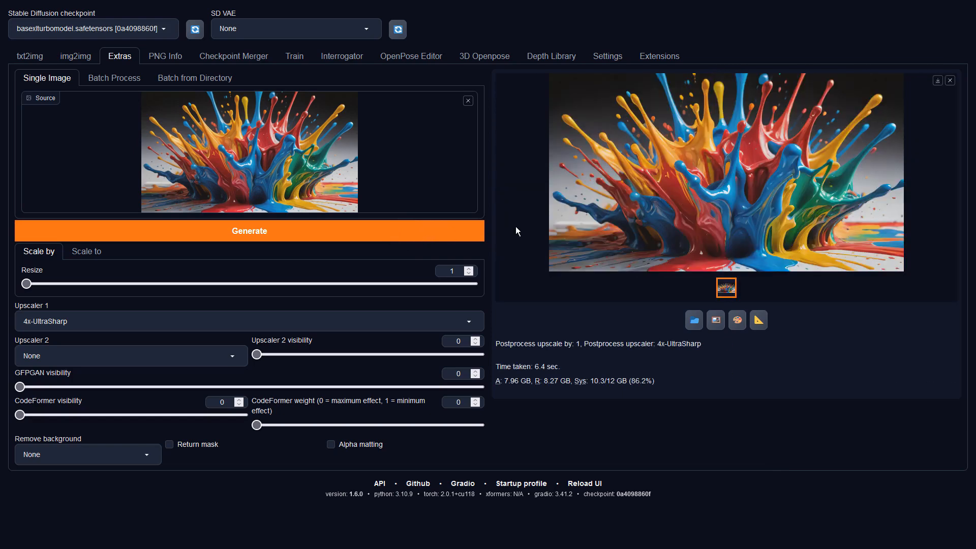
{"action": "left_click", "coordinate": [638, 206]}
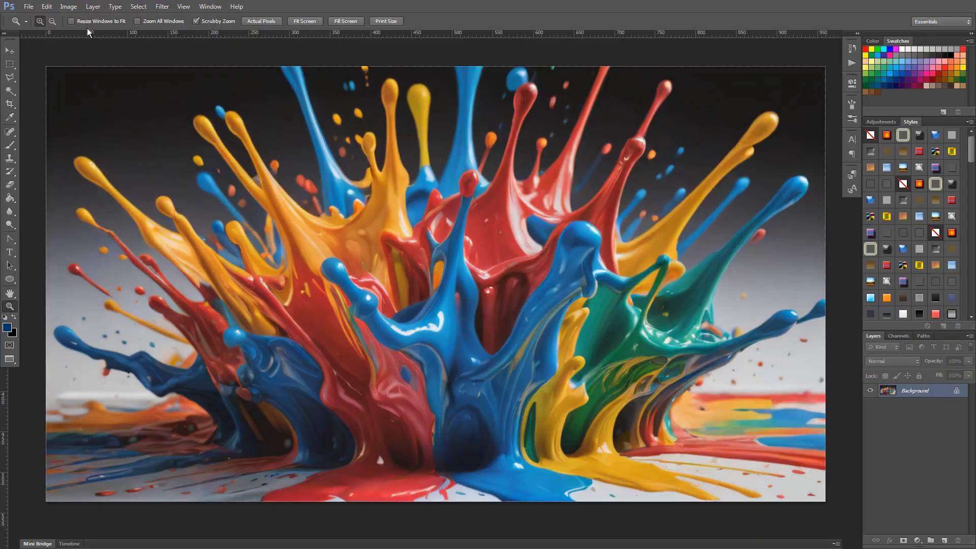
Step: In Photoshop, apply a Vibrance adjustment to the paint-splash image with vibrance +100 and saturation +68
{"action": "left_click", "coordinate": [67, 7]}
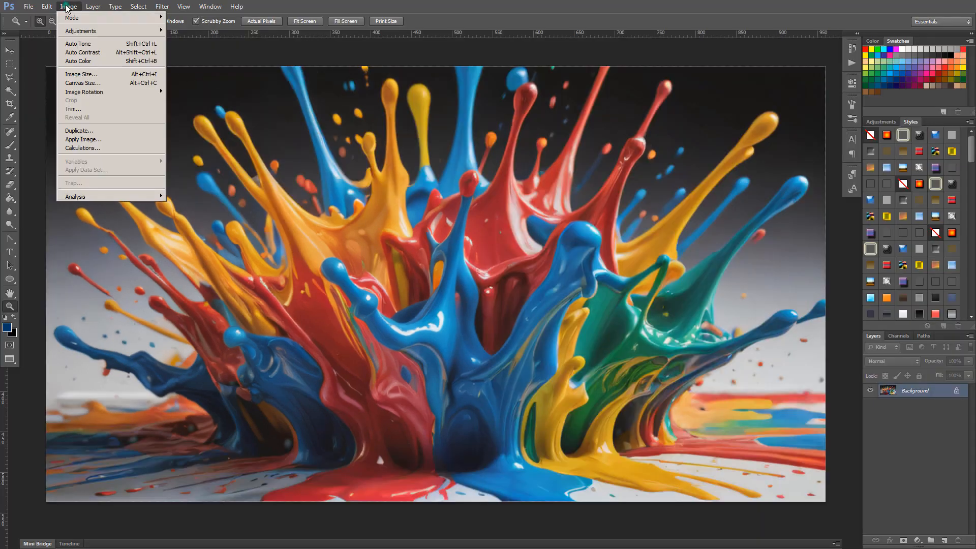
{"action": "mouse_move", "coordinate": [148, 32]}
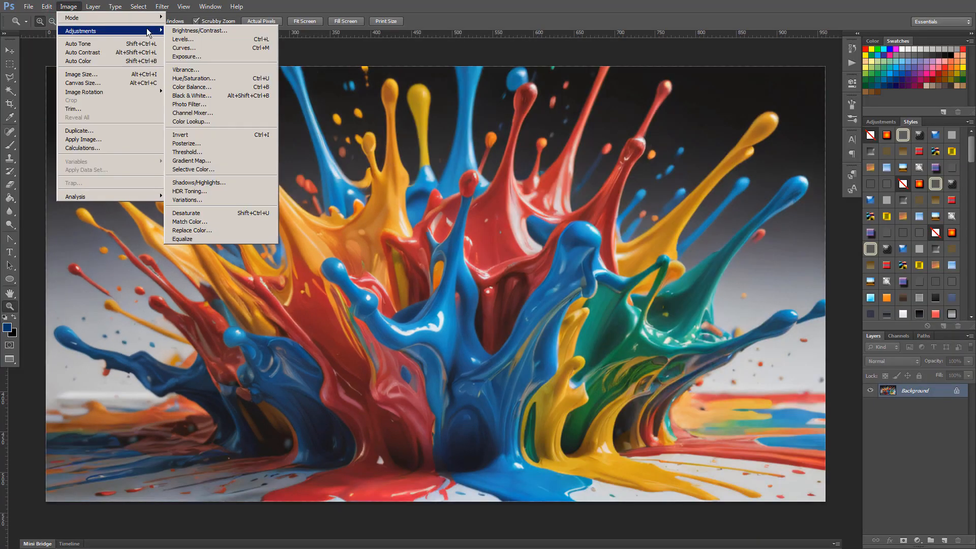
{"action": "left_click", "coordinate": [220, 70]}
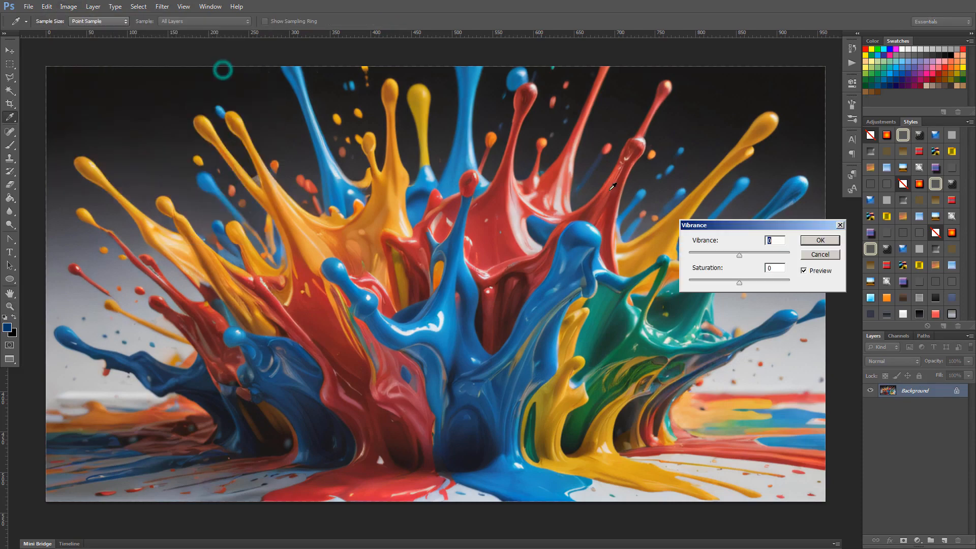
{"action": "left_click_drag", "start_coordinate": [739, 255], "coordinate": [797, 260]}
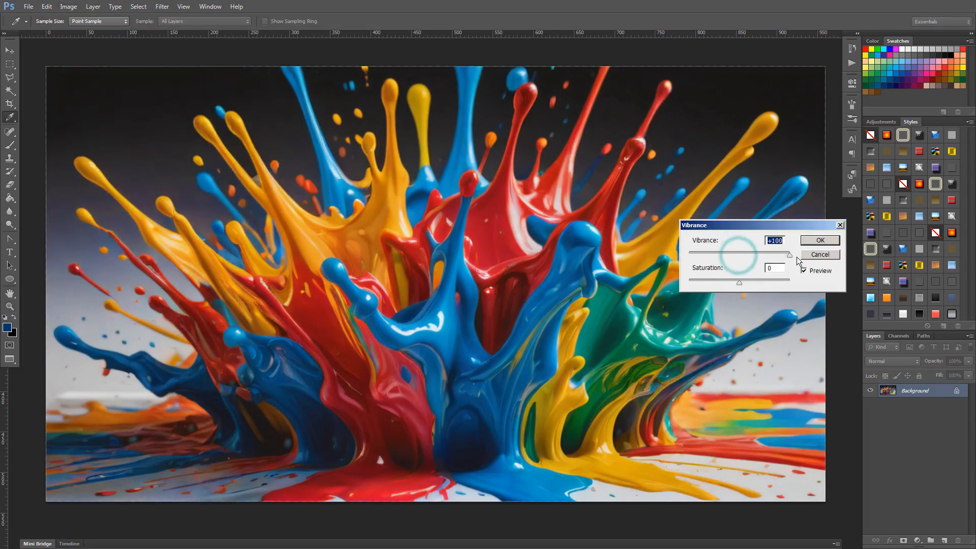
{"action": "left_click_drag", "start_coordinate": [739, 282], "coordinate": [773, 289]}
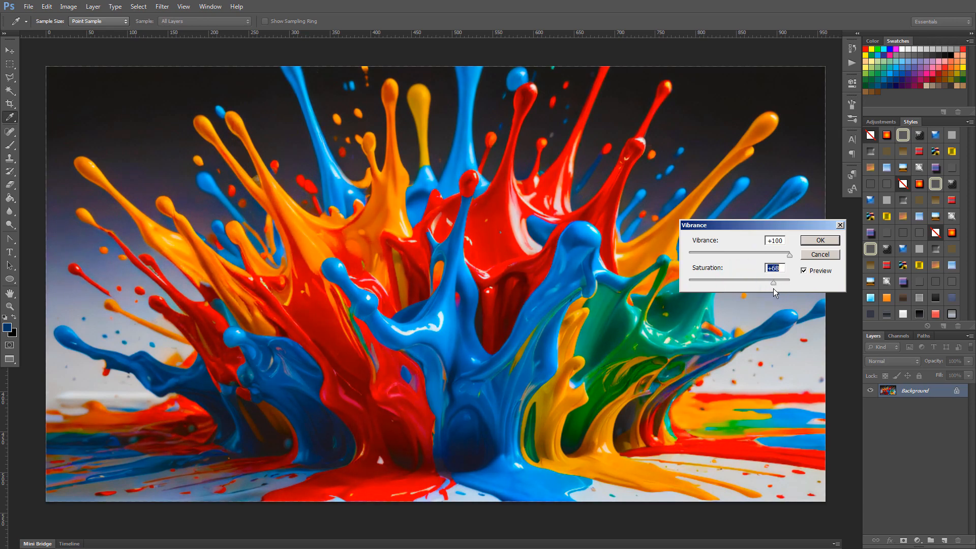
{"action": "left_click", "coordinate": [824, 240]}
{"action": "key", "text": "z"}
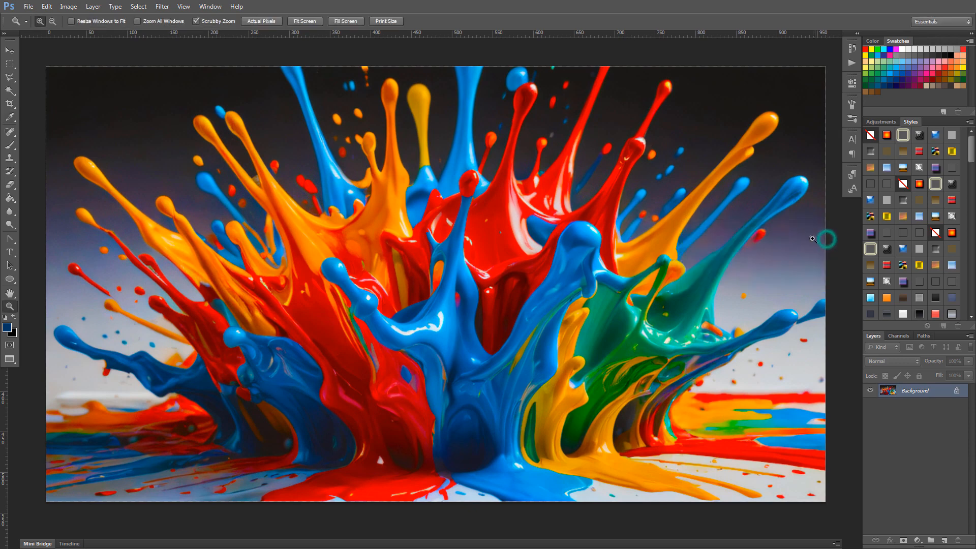
Step: Try the Auto Contrast and Auto Tone corrections on the saturated image, and apply Auto Color
{"action": "left_click", "coordinate": [68, 7]}
{"action": "left_click", "coordinate": [83, 45]}
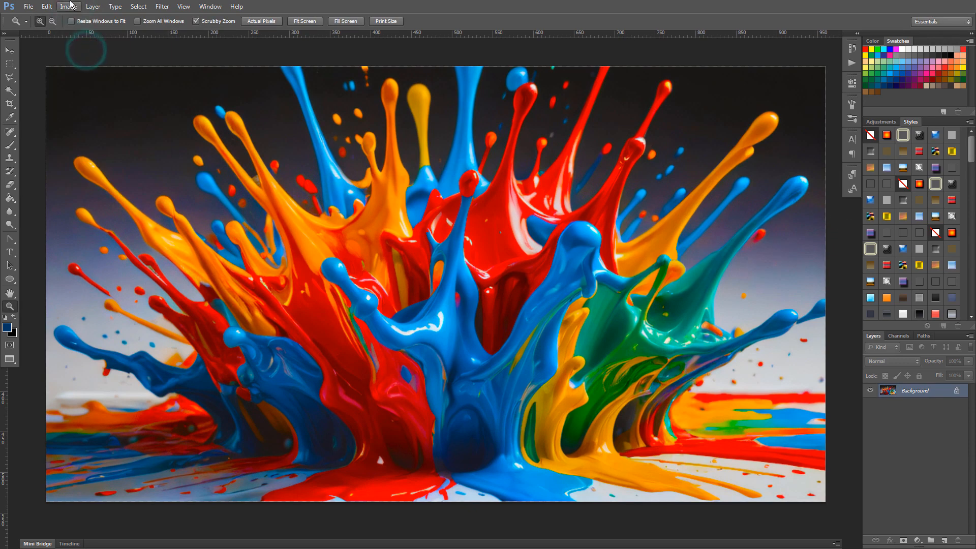
{"action": "left_click", "coordinate": [68, 6]}
{"action": "left_click", "coordinate": [83, 45]}
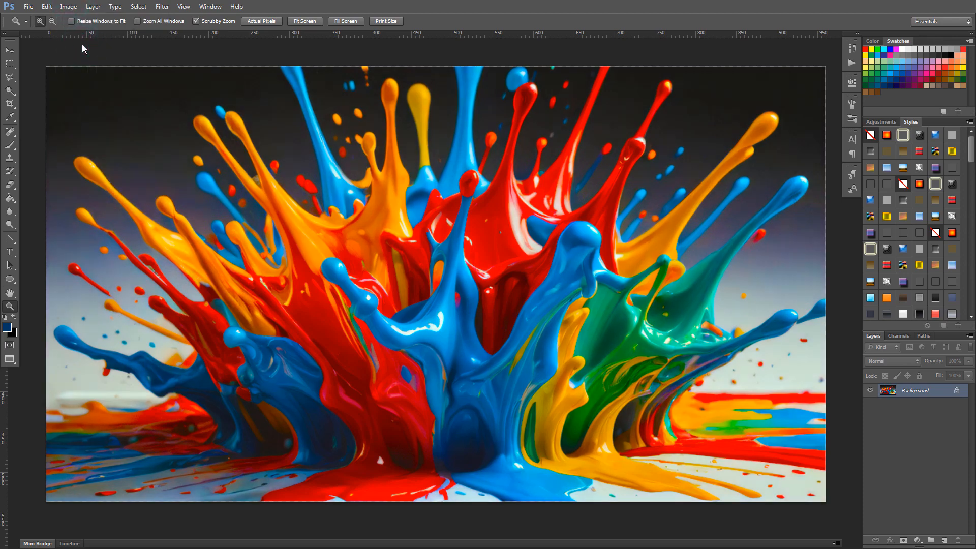
{"action": "left_click", "coordinate": [69, 6]}
{"action": "left_click", "coordinate": [82, 64]}
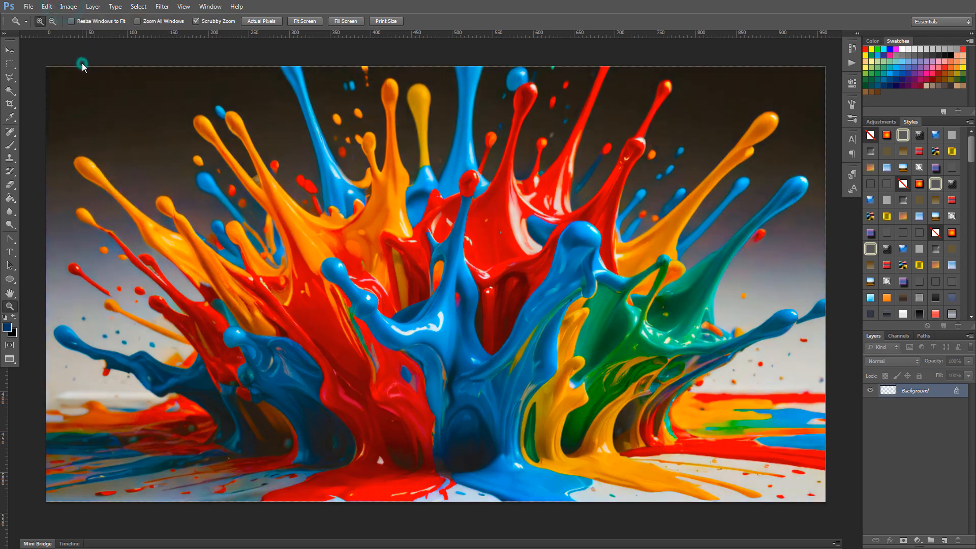
Step: Compare the original 00002.png snapshot with the color-corrected state in the document history
{"action": "left_click", "coordinate": [852, 48]}
{"action": "left_click", "coordinate": [775, 53]}
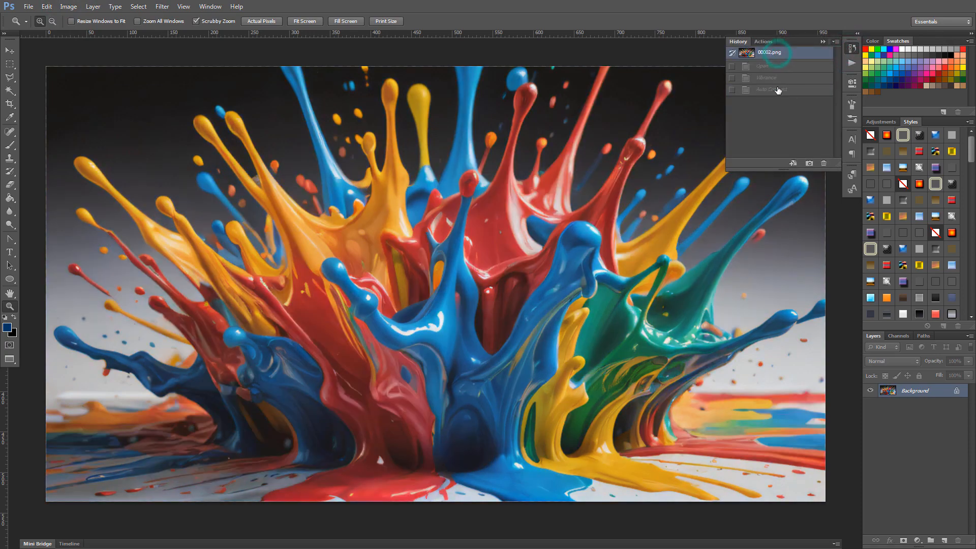
{"action": "left_click", "coordinate": [778, 90]}
{"action": "left_click", "coordinate": [772, 52]}
{"action": "left_click", "coordinate": [774, 90]}
{"action": "left_click", "coordinate": [772, 51]}
{"action": "left_click", "coordinate": [781, 90]}
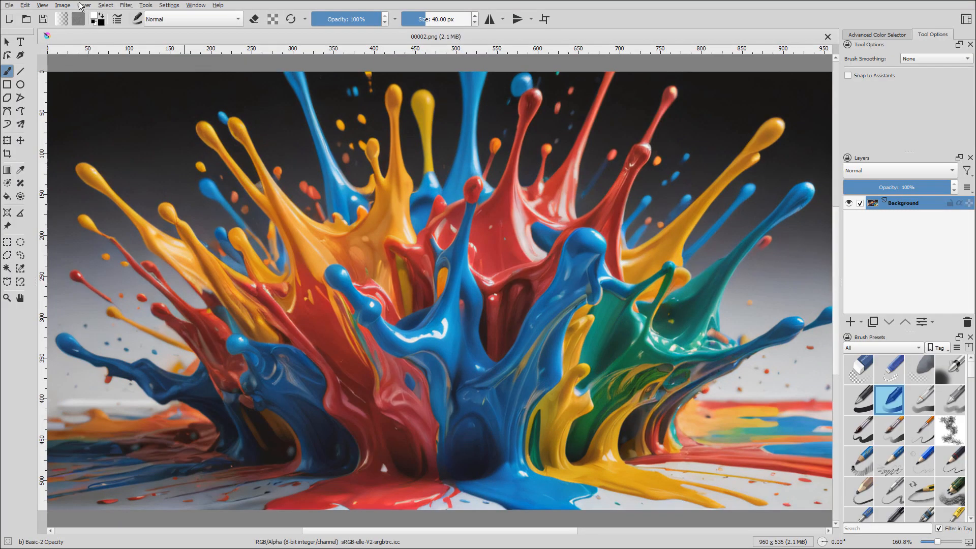
Step: In Krita, apply the Auto Contrast filter to 00002.png
{"action": "left_click", "coordinate": [63, 5]}
{"action": "mouse_move", "coordinate": [130, 5]}
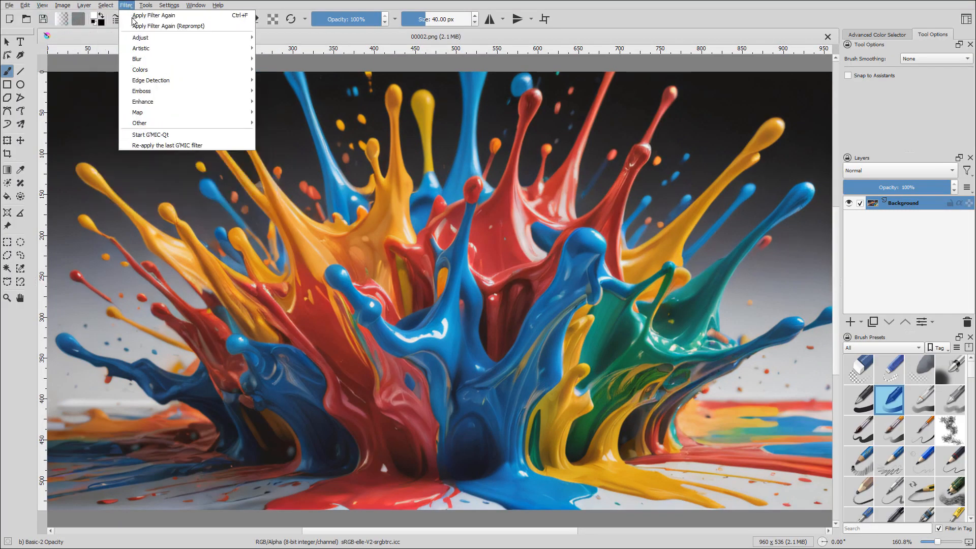
{"action": "mouse_move", "coordinate": [152, 37]}
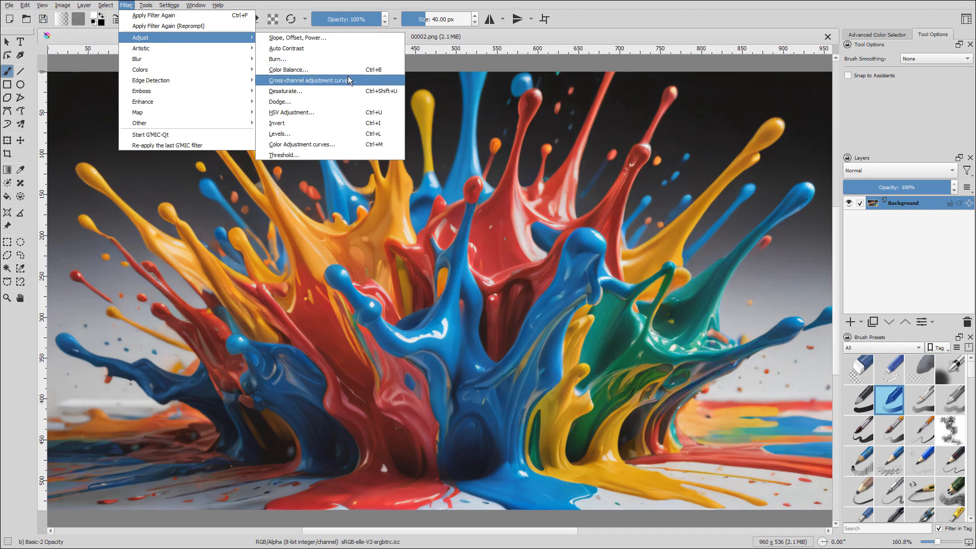
{"action": "left_click", "coordinate": [347, 49]}
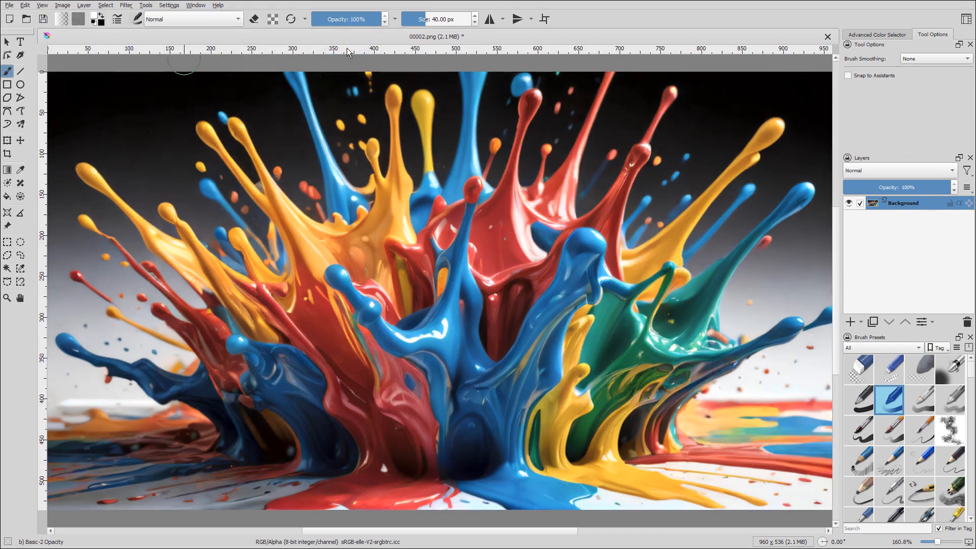
Step: Apply a cross-channel adjustment raising Saturation by Lightness, with curve output 44 at input 0 and 12 at input 100
{"action": "left_click", "coordinate": [126, 6]}
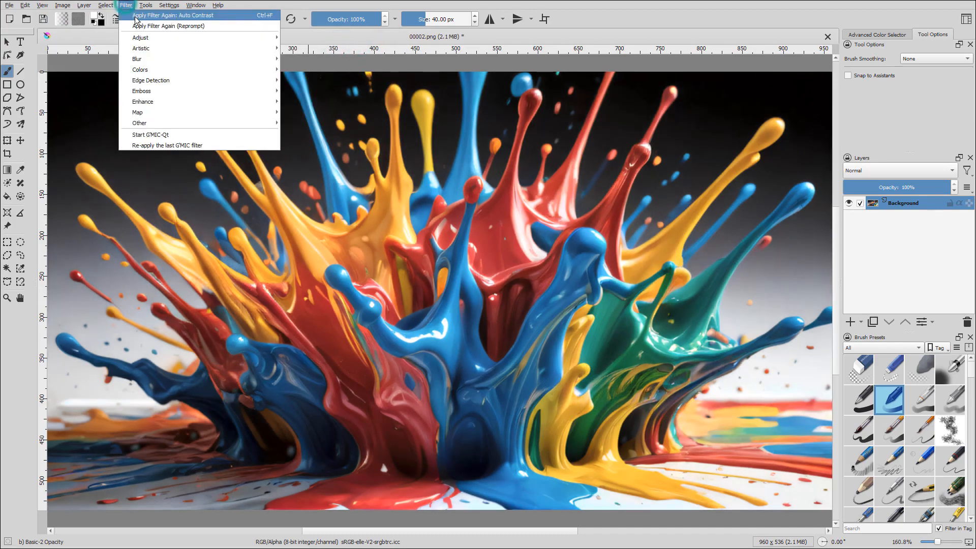
{"action": "mouse_move", "coordinate": [148, 35]}
{"action": "left_click", "coordinate": [342, 79]}
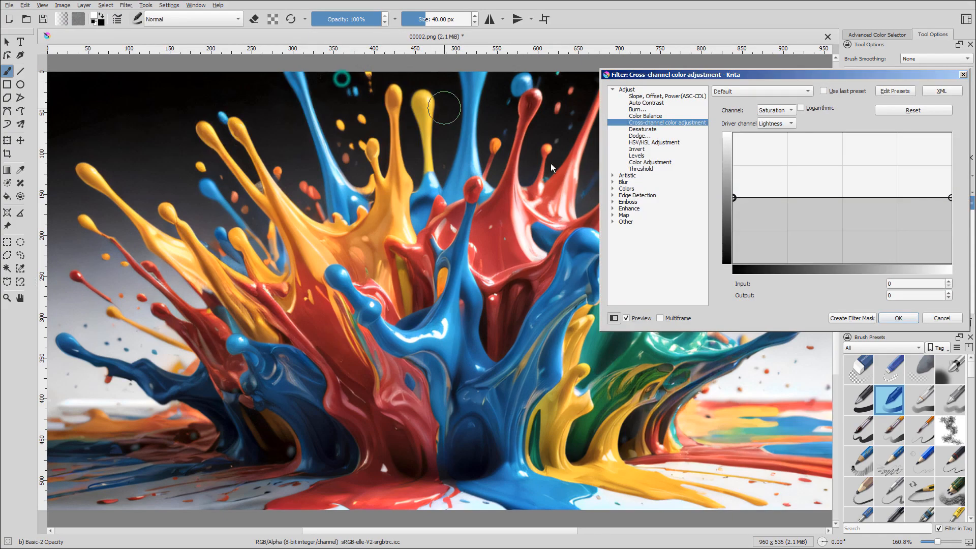
{"action": "left_click_drag", "start_coordinate": [735, 197], "coordinate": [721, 168]}
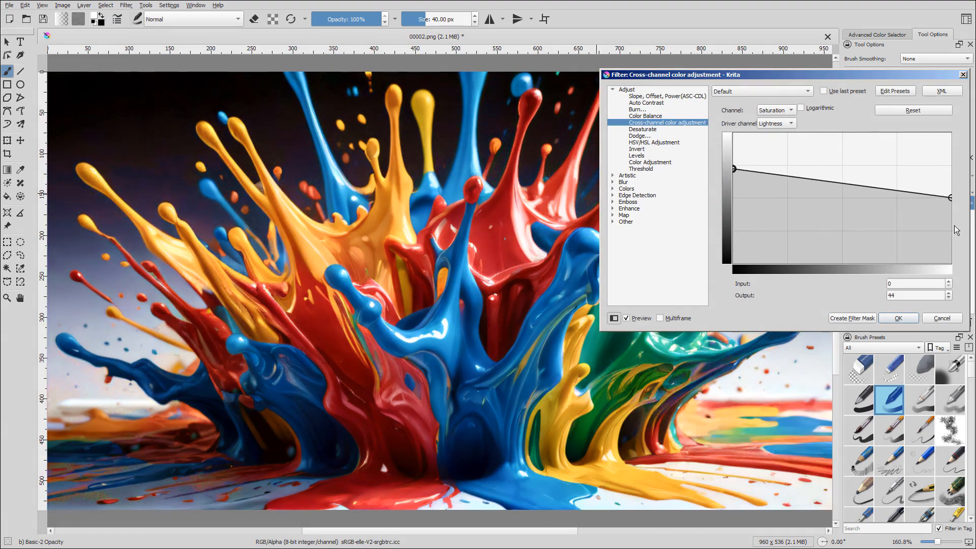
{"action": "left_click", "coordinate": [950, 197]}
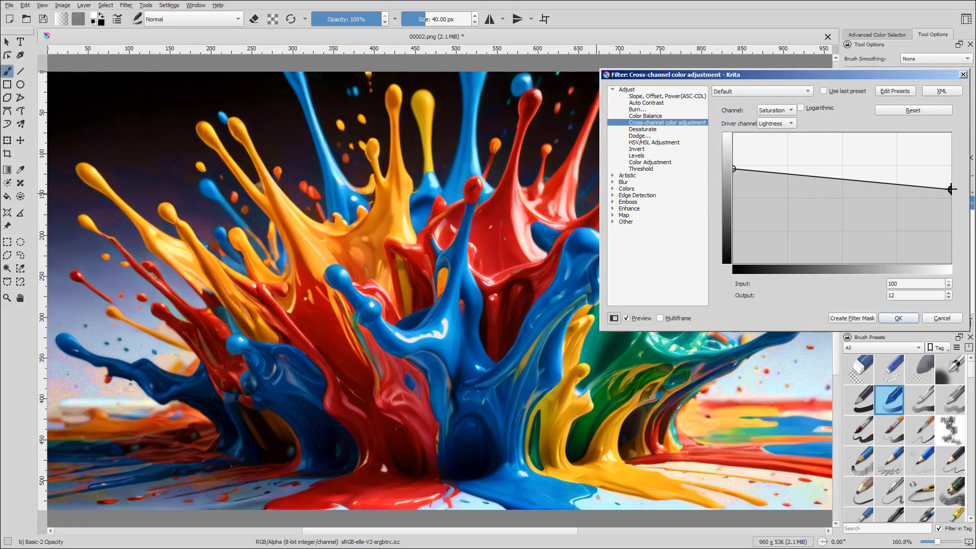
{"action": "left_click", "coordinate": [912, 319]}
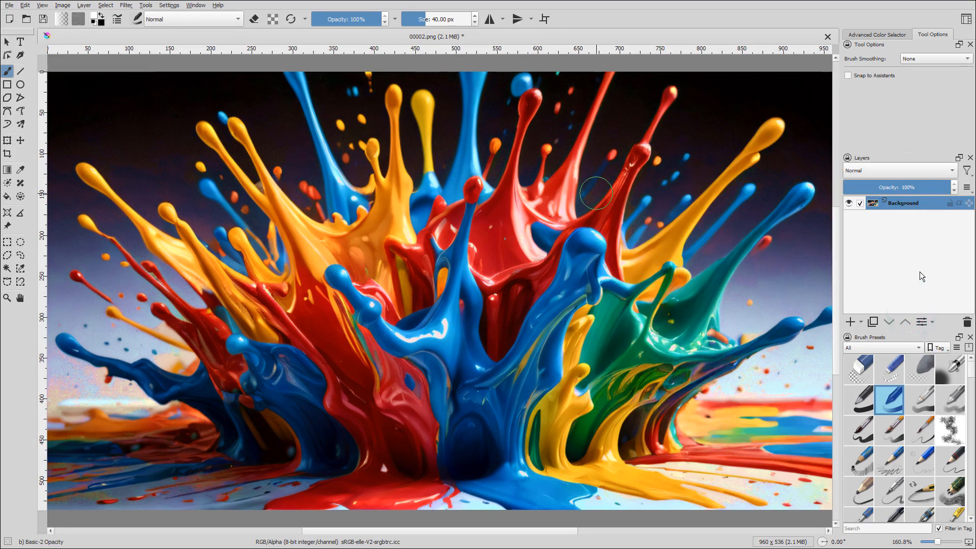
Step: Compare the image before and after the filters by repeatedly undoing and redoing them, ending with the filters reapplied
{"action": "key", "text": "ctrl+z"}
{"action": "key", "text": "ctrl+z"}
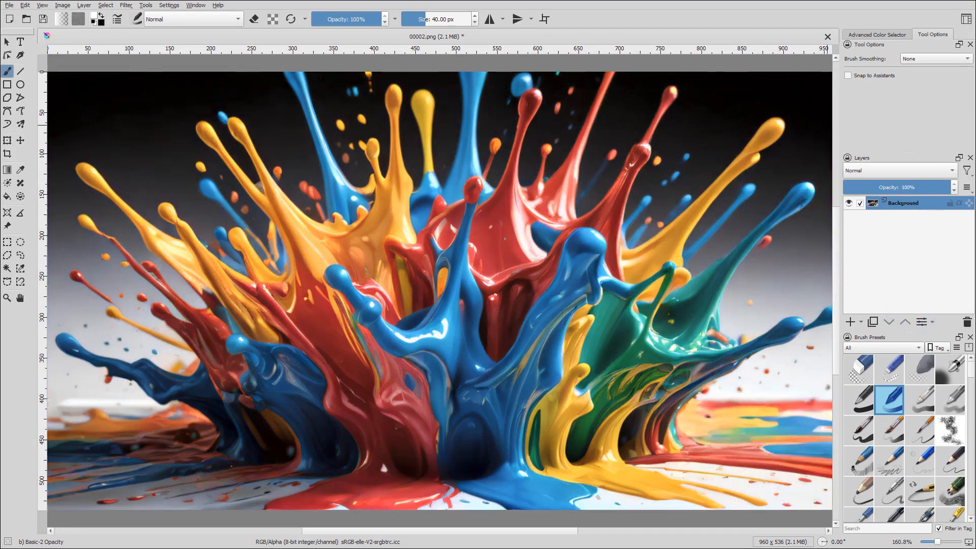
{"action": "key", "text": "ctrl+shift+z"}
{"action": "key", "text": "ctrl+shift+z"}
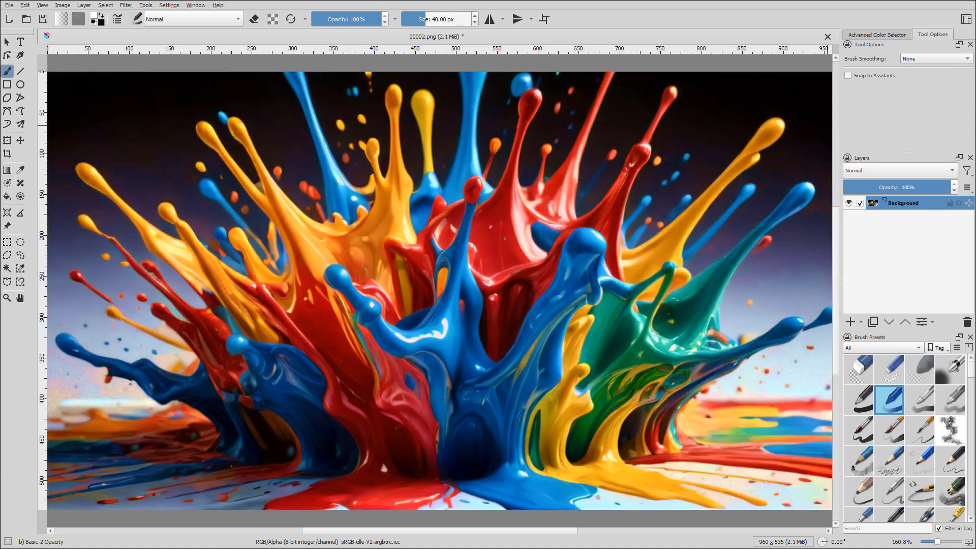
{"action": "key", "text": "ctrl+z"}
{"action": "key", "text": "ctrl+z"}
{"action": "key", "text": "ctrl+shift+z"}
{"action": "key", "text": "ctrl+shift+z"}
{"action": "key", "text": "ctrl+z"}
{"action": "key", "text": "ctrl+z"}
{"action": "key", "text": "ctrl+shift+z"}
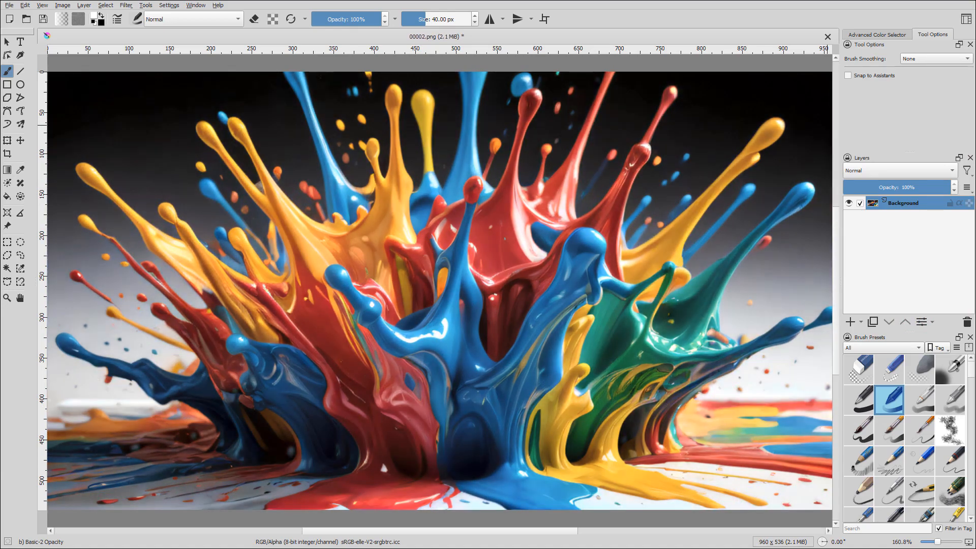
{"action": "key", "text": "ctrl+shift+z"}
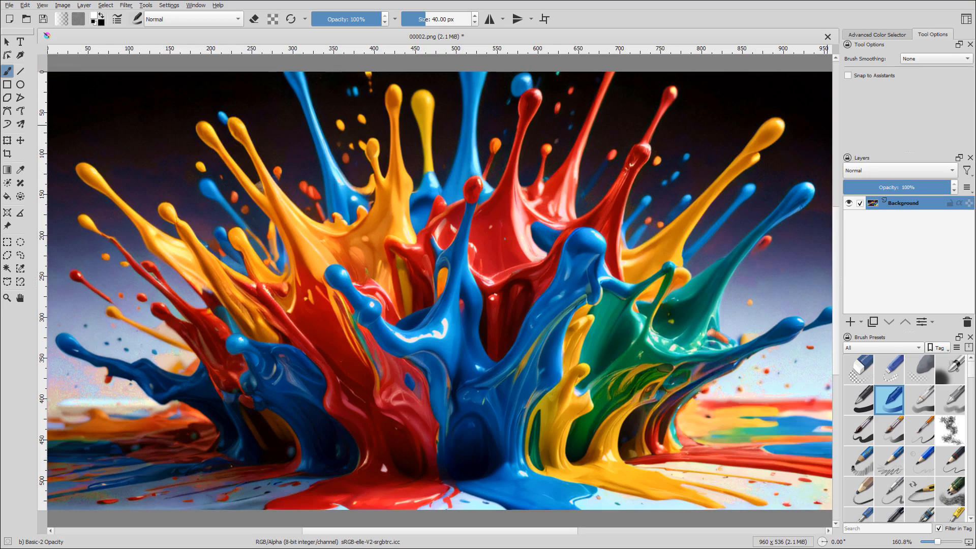